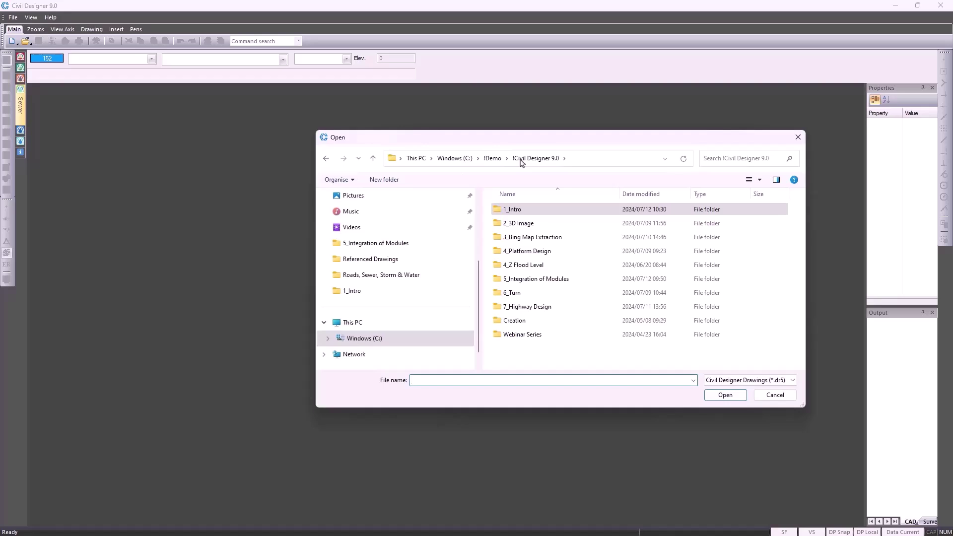
# Step: Open the Cadastral Layout.dr5 drawing from the Large Bitmap folder inside 2_3D Image
pyautogui.doubleClick(519, 223)
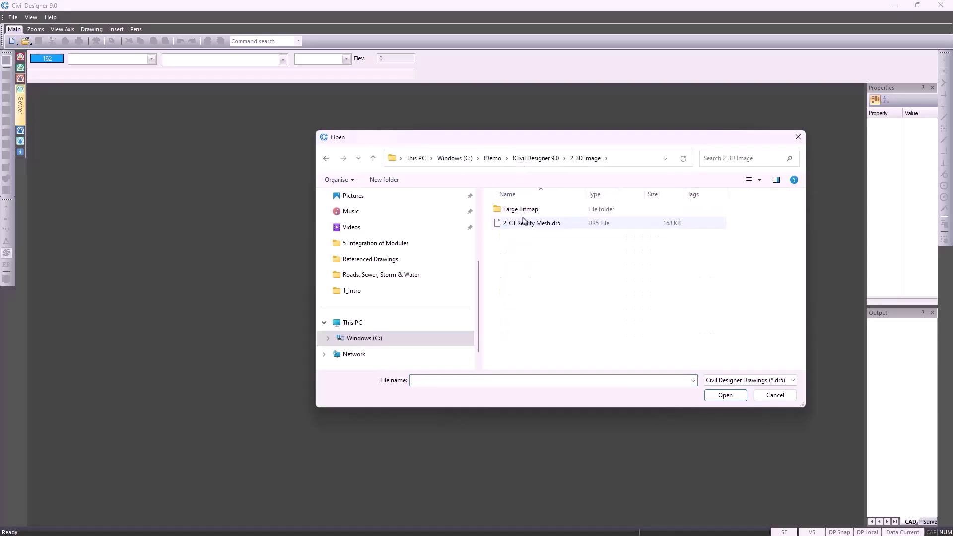
pyautogui.doubleClick(521, 210)
pyautogui.click(520, 214)
pyautogui.doubleClick(520, 211)
pyautogui.doubleClick(520, 210)
pyautogui.doubleClick(520, 211)
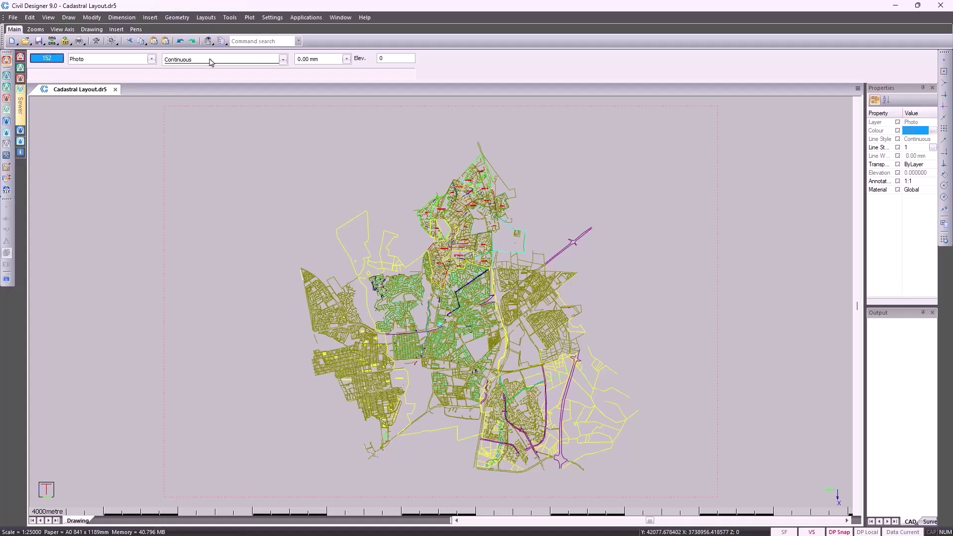
# Step: Insert the georeferenced aerial image 2013_Dec_ECW.ecw into the cadastral drawing
pyautogui.click(150, 18)
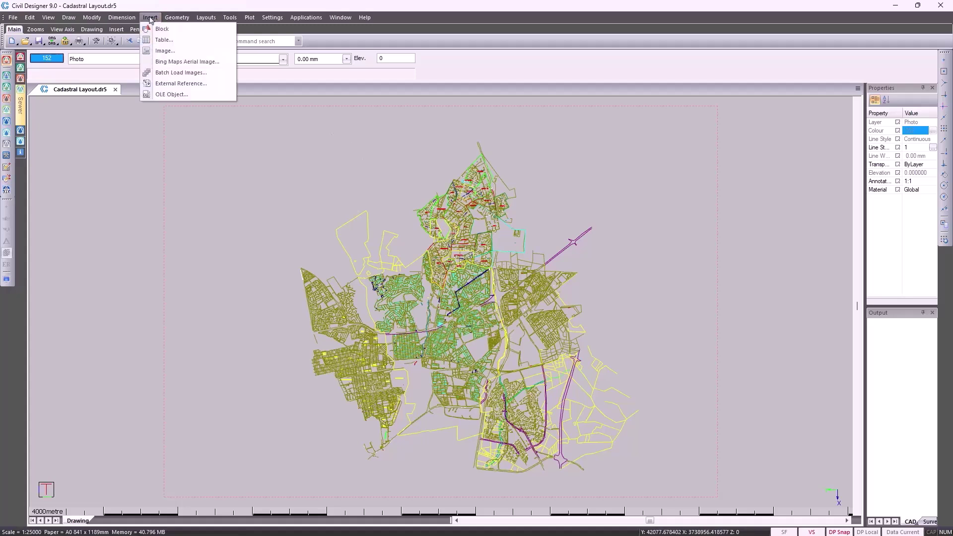
pyautogui.click(161, 51)
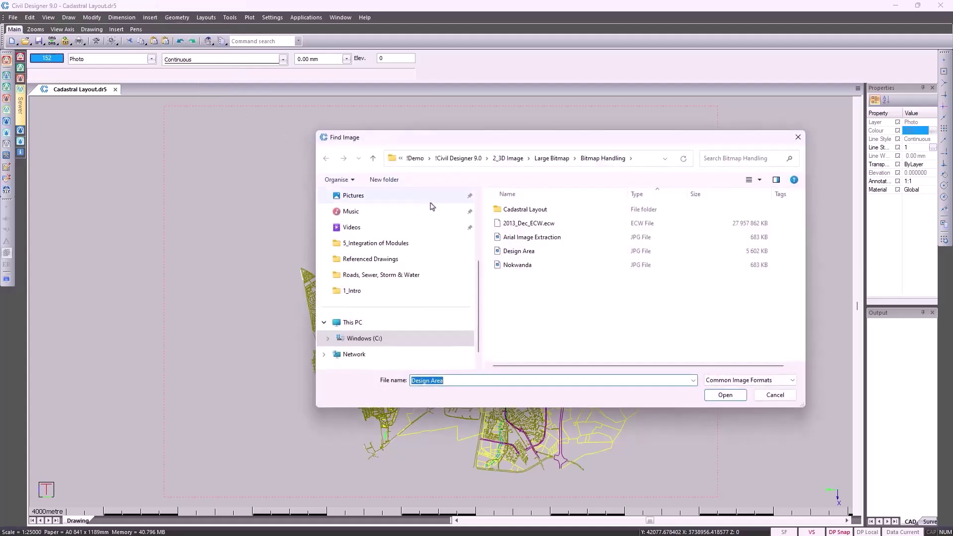
pyautogui.click(527, 227)
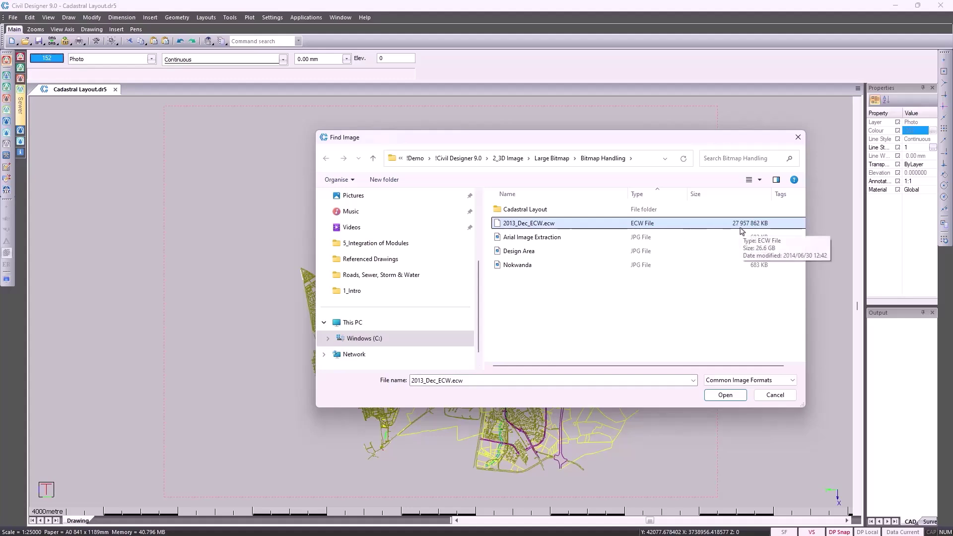
pyautogui.click(725, 394)
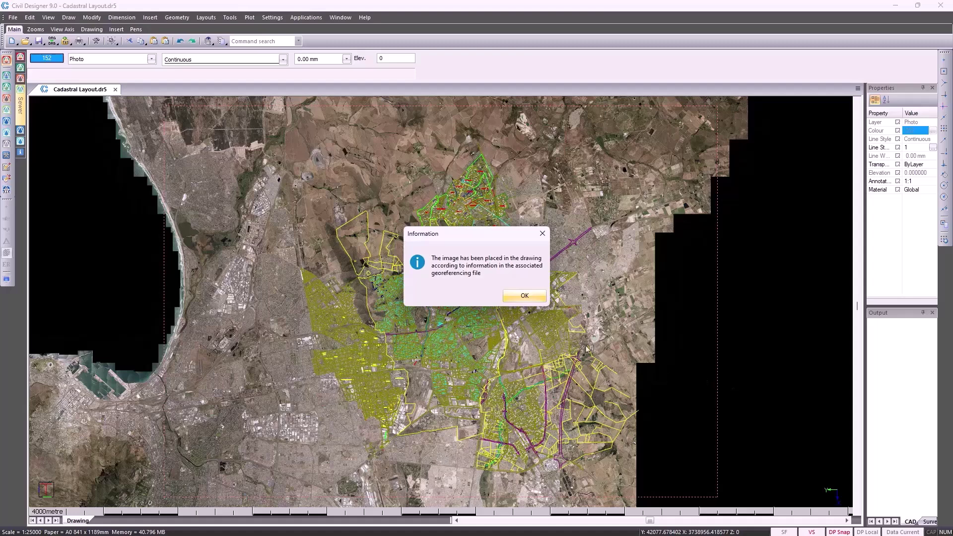
pyautogui.click(524, 295)
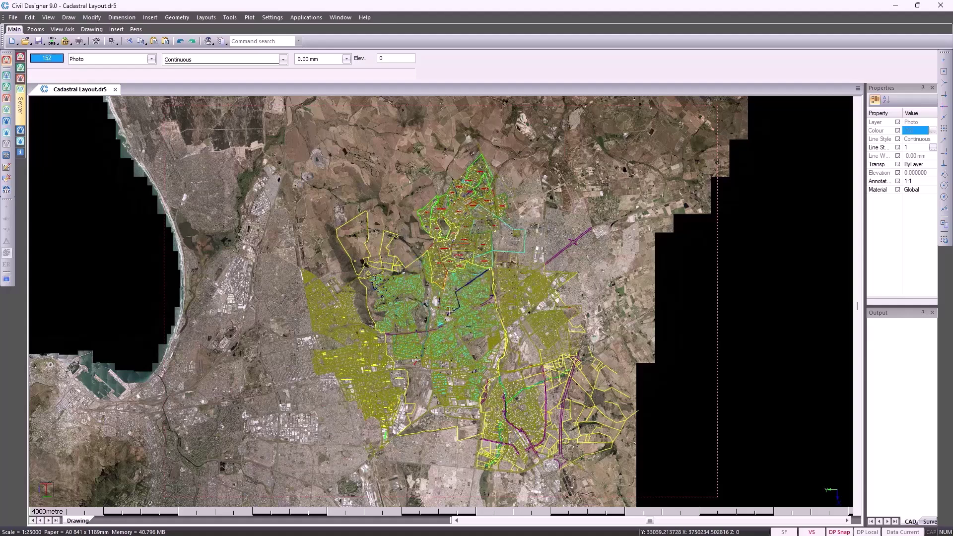
# Step: Crop the aerial image around the Varsity Sports field beside the beach and save the cropped area as a JPEG named Demo
pyautogui.scroll(-3, 445, 311)
pyautogui.scroll(-3, 446, 311)
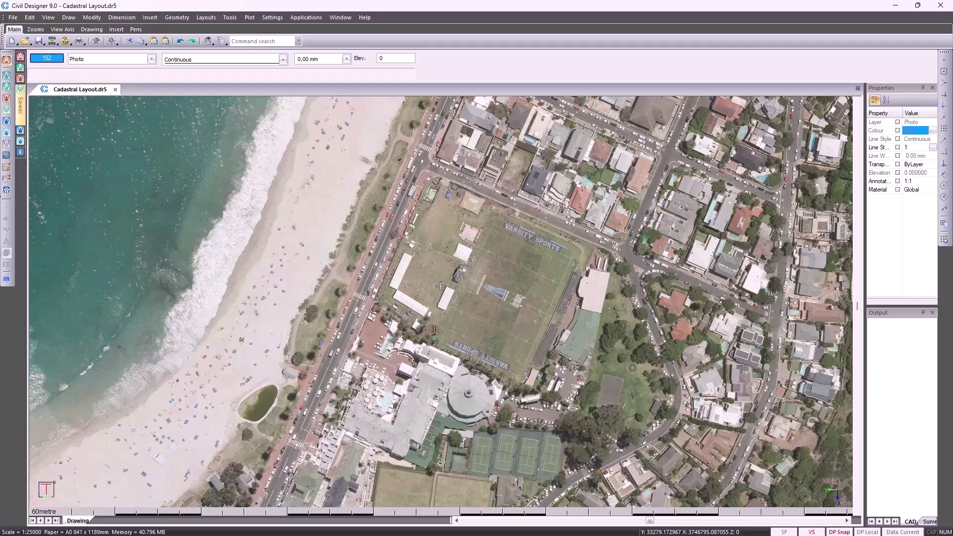
pyautogui.click(318, 243)
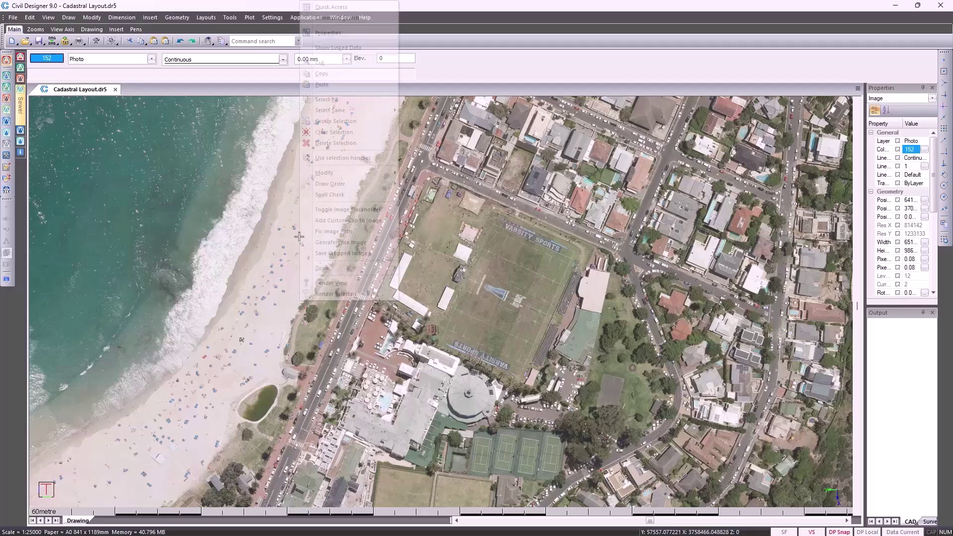
pyautogui.rightClick(299, 237)
pyautogui.click(337, 253)
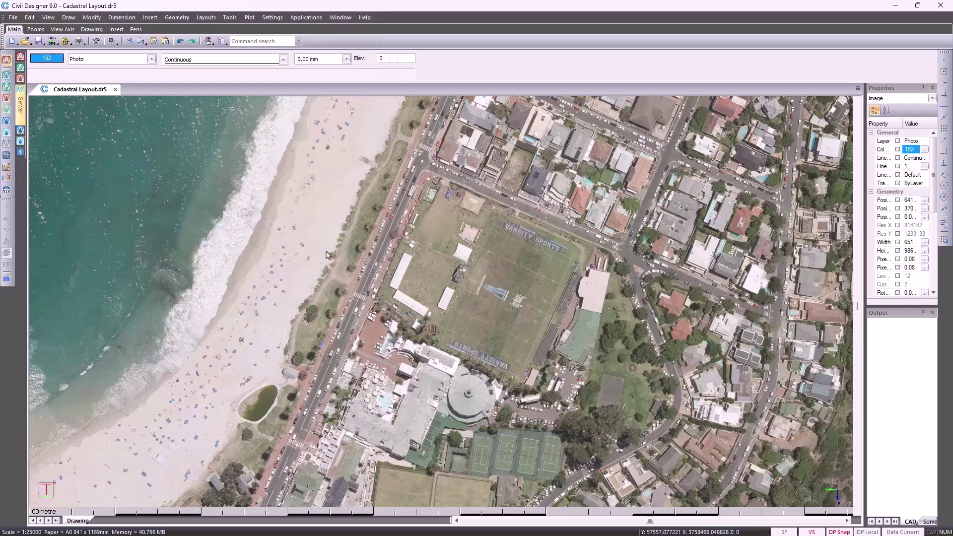
pyautogui.click(323, 170)
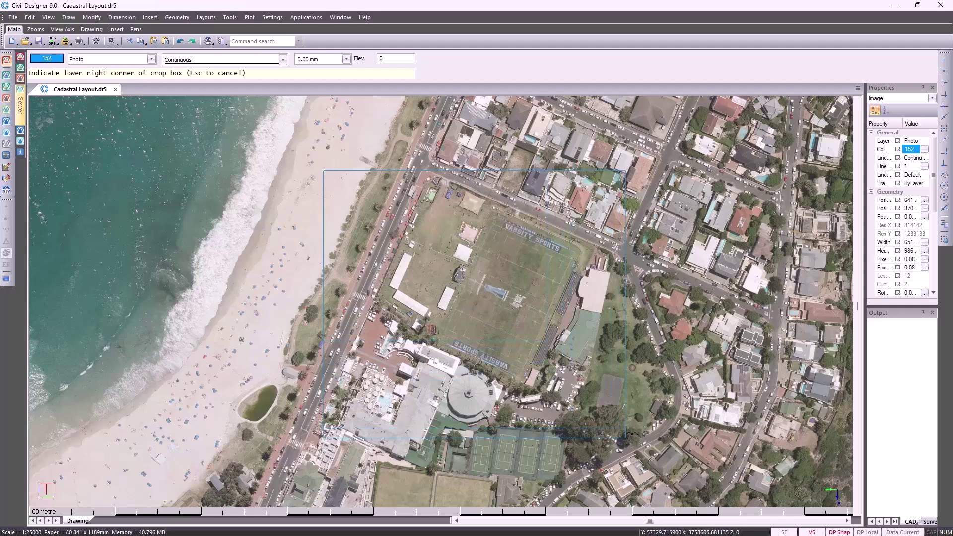
pyautogui.click(641, 477)
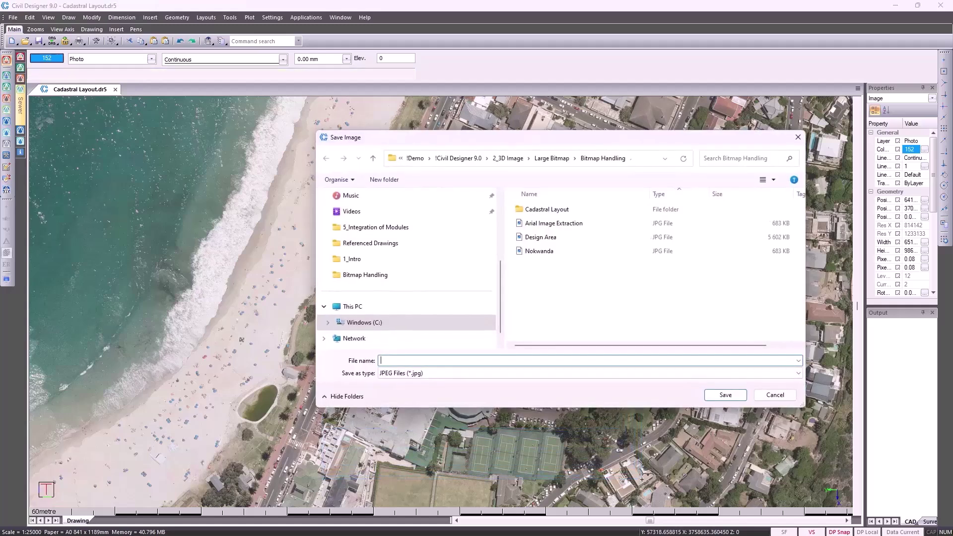
pyautogui.write('Demo')
pyautogui.press('Return')
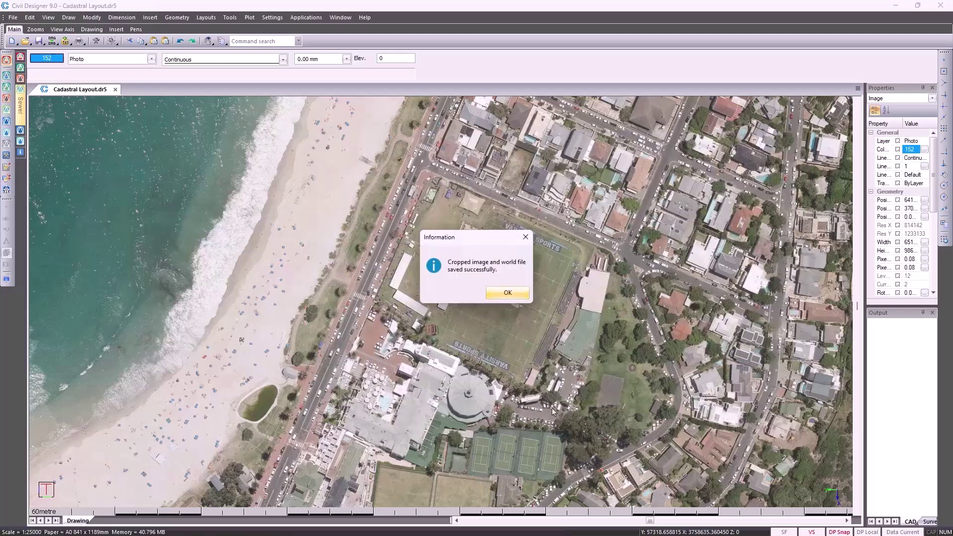
pyautogui.click(506, 293)
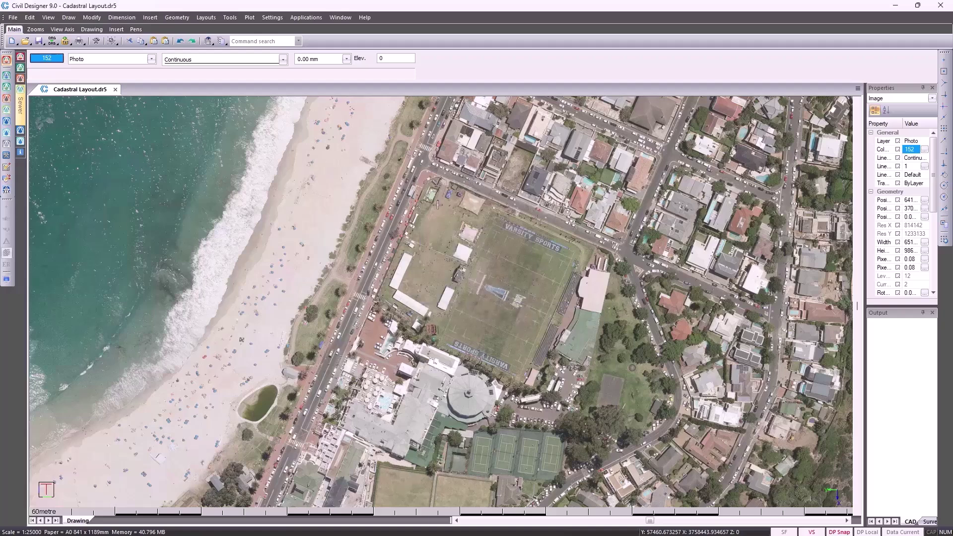
# Step: Insert the georeferenced cropped image Demo into the drawing
pyautogui.click(150, 17)
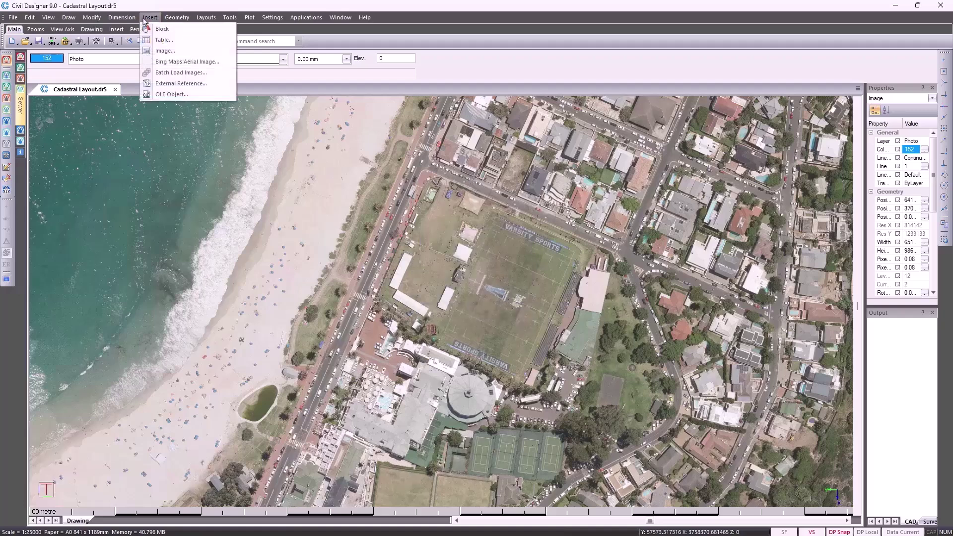
pyautogui.click(162, 51)
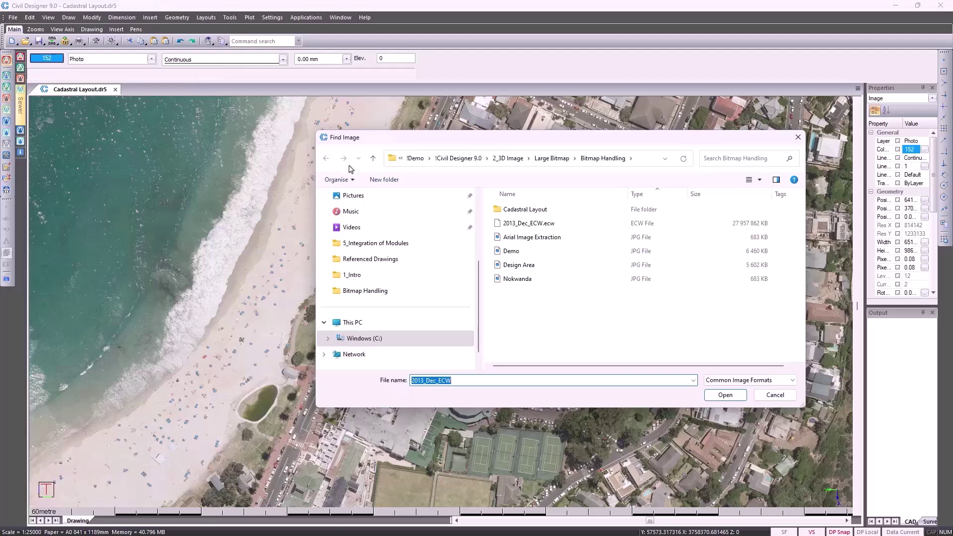
pyautogui.click(501, 251)
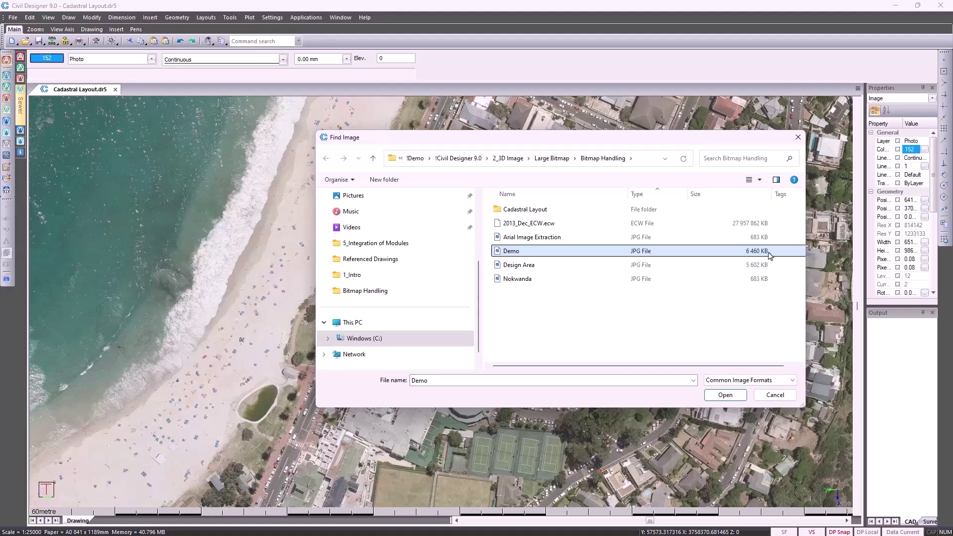
pyautogui.click(725, 395)
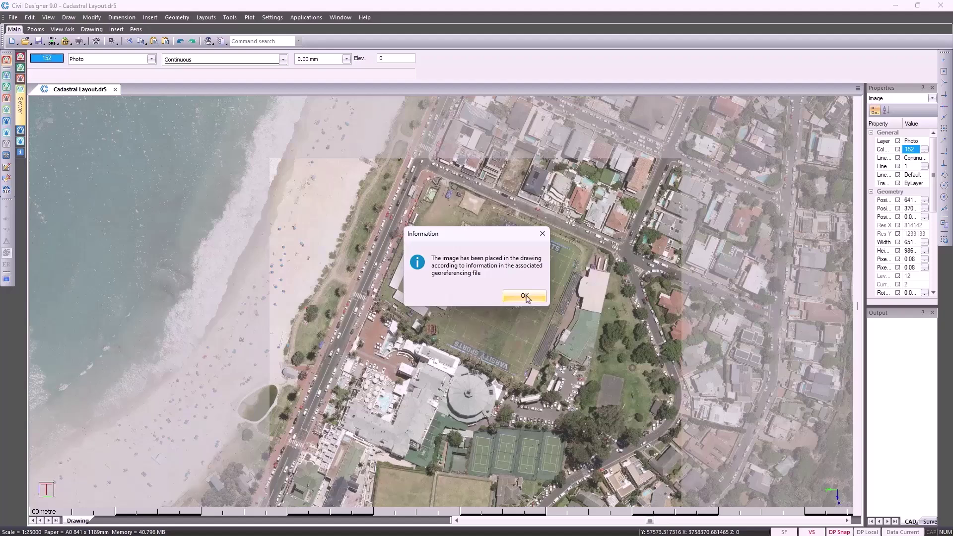
pyautogui.click(516, 296)
# Step: Delete the large ECW aerial image from the drawing, leaving the cropped Demo image in place
pyautogui.scroll(2, 673, 163)
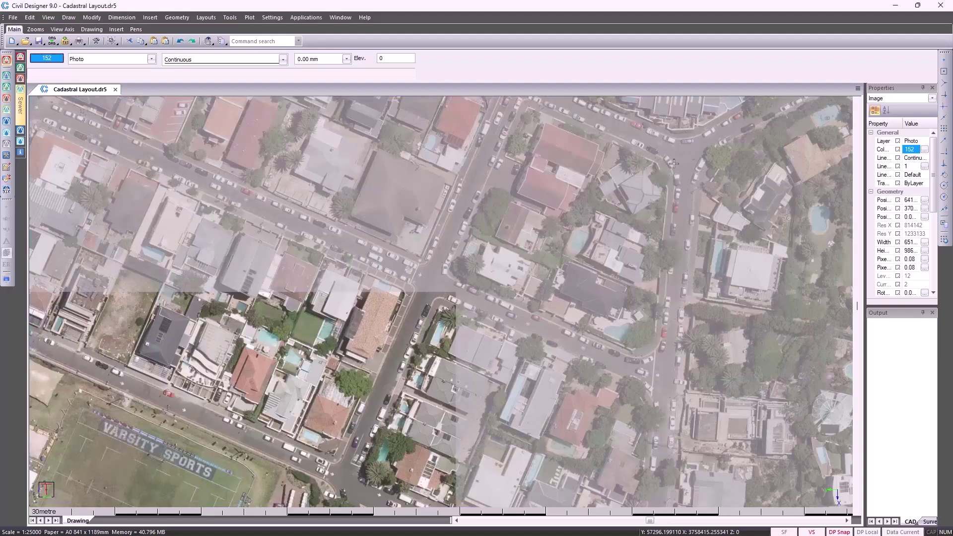
pyautogui.scroll(3, 674, 163)
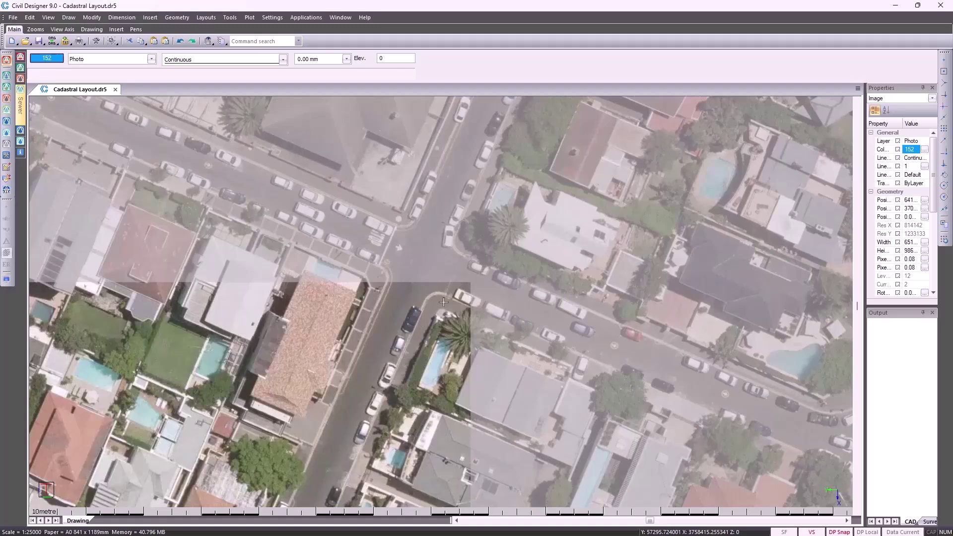
pyautogui.press('Delete')
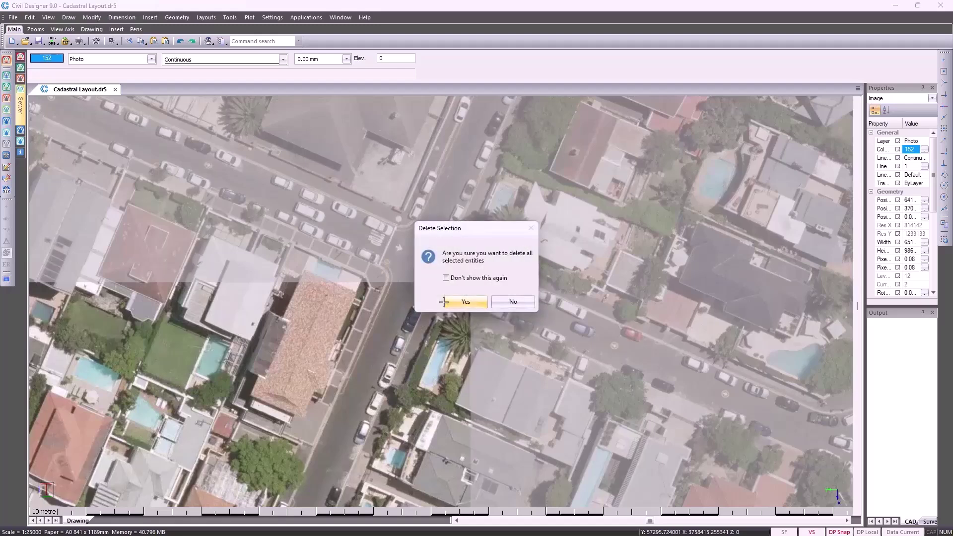
pyautogui.click(464, 302)
# Step: Delete the cropped Demo image of the sports field from the drawing
pyautogui.scroll(-3, 267, 398)
pyautogui.scroll(-2, 267, 399)
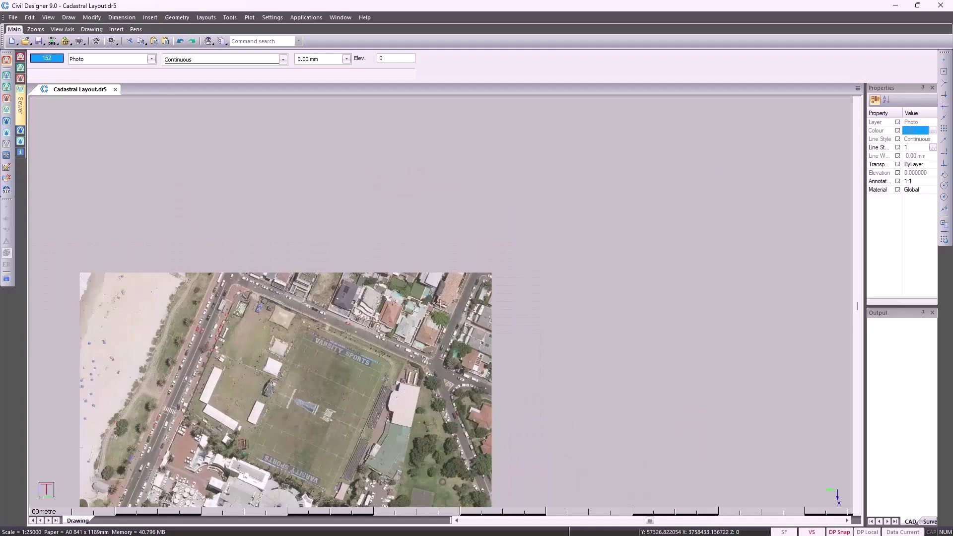
pyautogui.scroll(-2, 402, 330)
pyautogui.scroll(2, 402, 330)
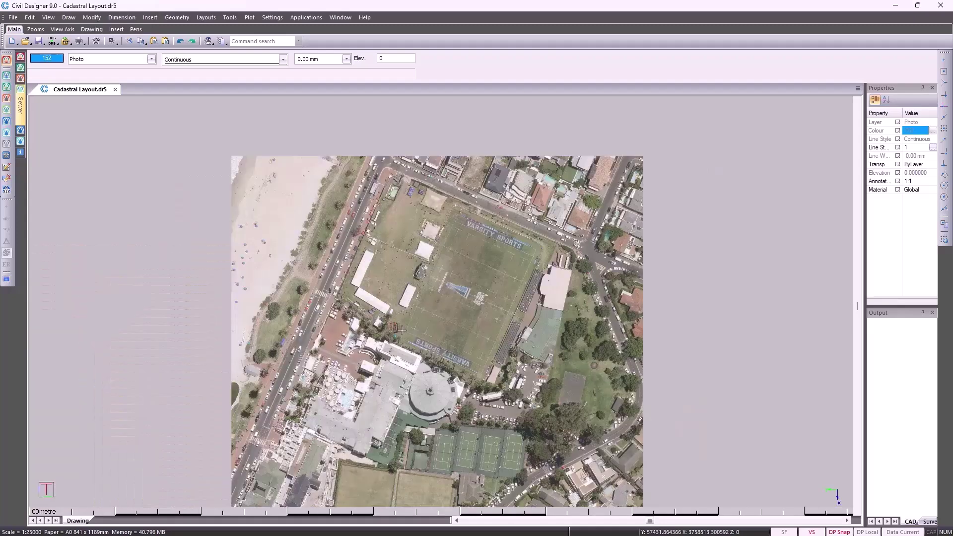
pyautogui.click(250, 170)
pyautogui.press('Delete')
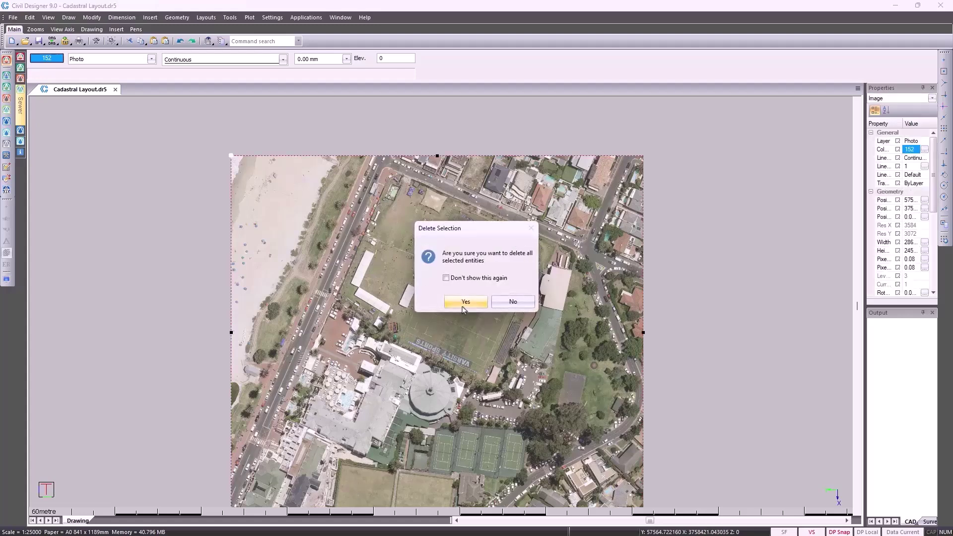
pyautogui.click(464, 304)
# Step: Request a Bing Maps aerial image covering the whole cadastral layout, using the Southern hemisphere, Transverse Mercator, WGS 84 and 19°E projection settings
pyautogui.middleClick(462, 268)
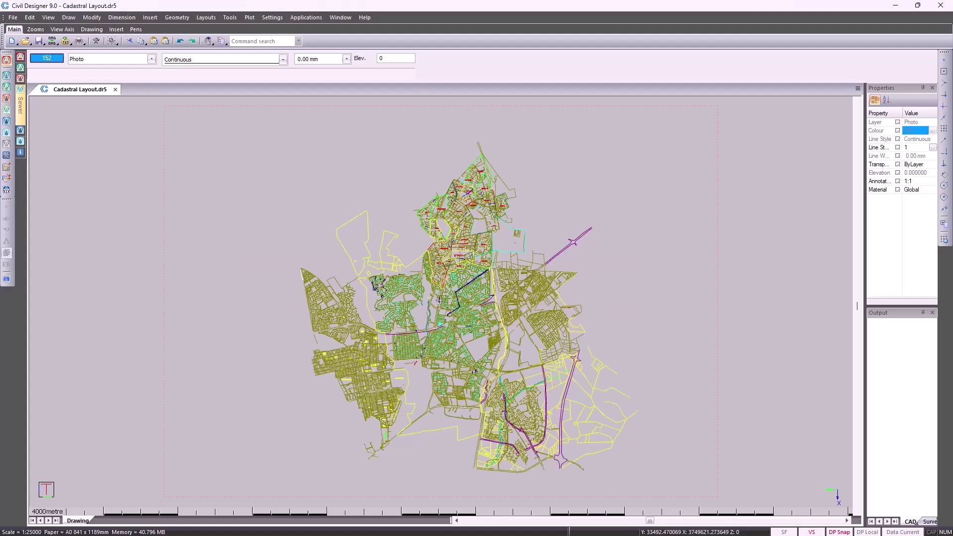
pyautogui.click(158, 19)
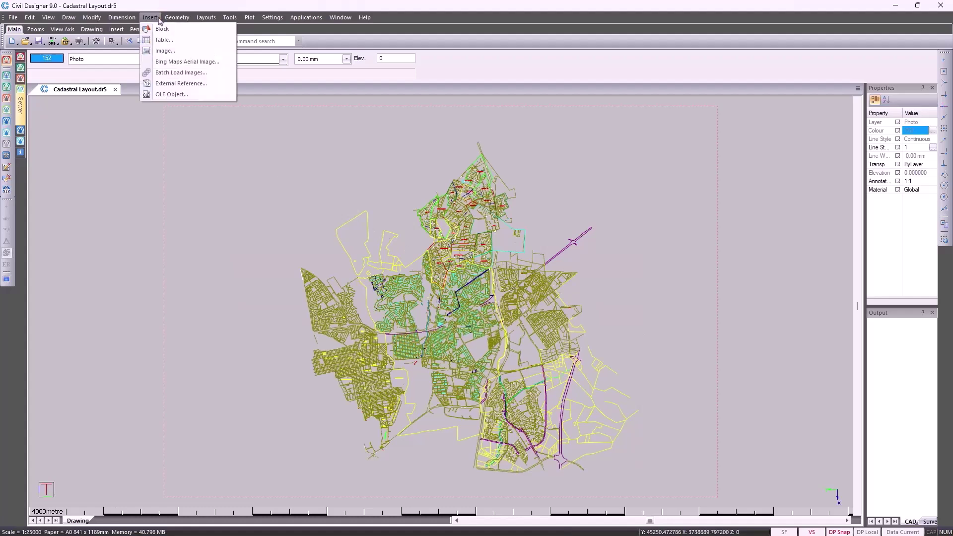
pyautogui.click(185, 63)
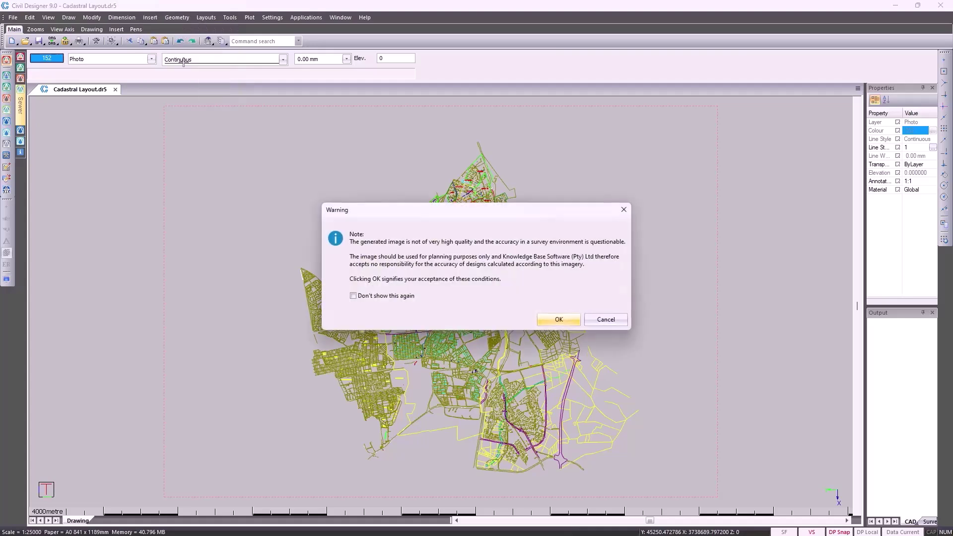
pyautogui.click(556, 318)
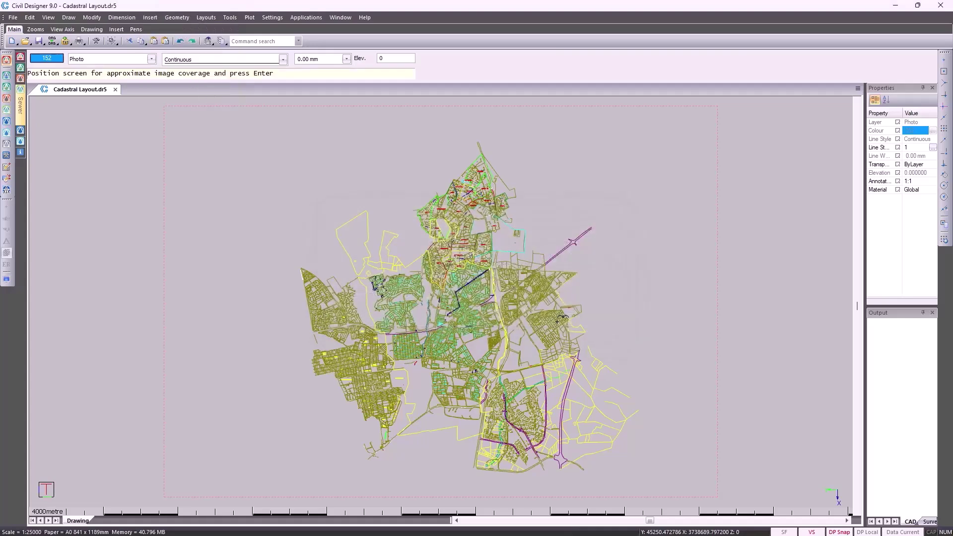
pyautogui.press('Return')
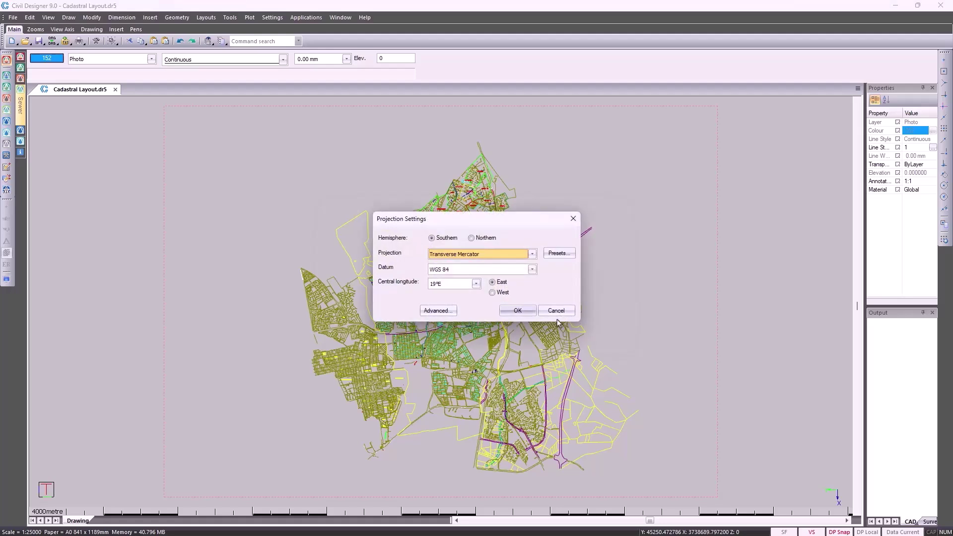
pyautogui.click(527, 312)
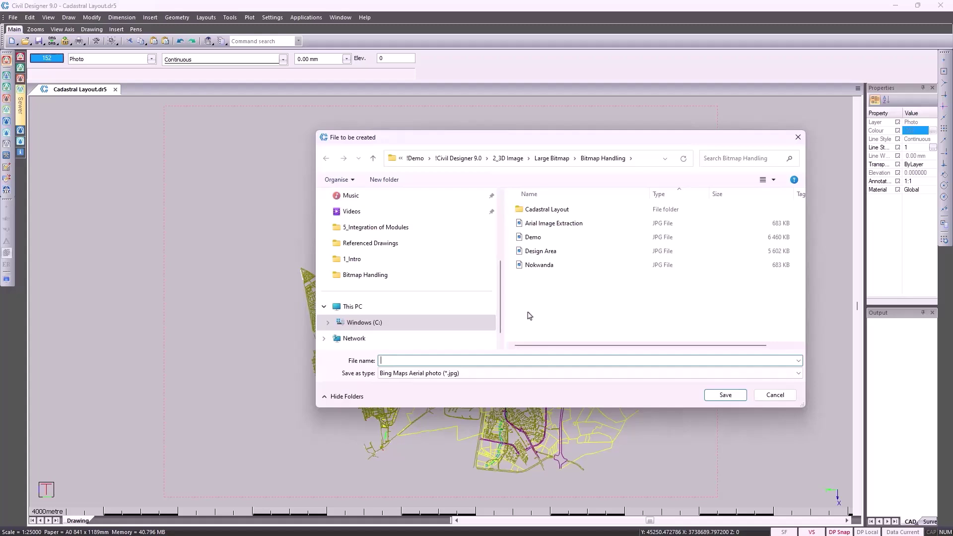
# Step: Save the Bing Maps aerial photo as Demo1 in the Bitmap Handling folder and place it in the drawing
pyautogui.click(534, 237)
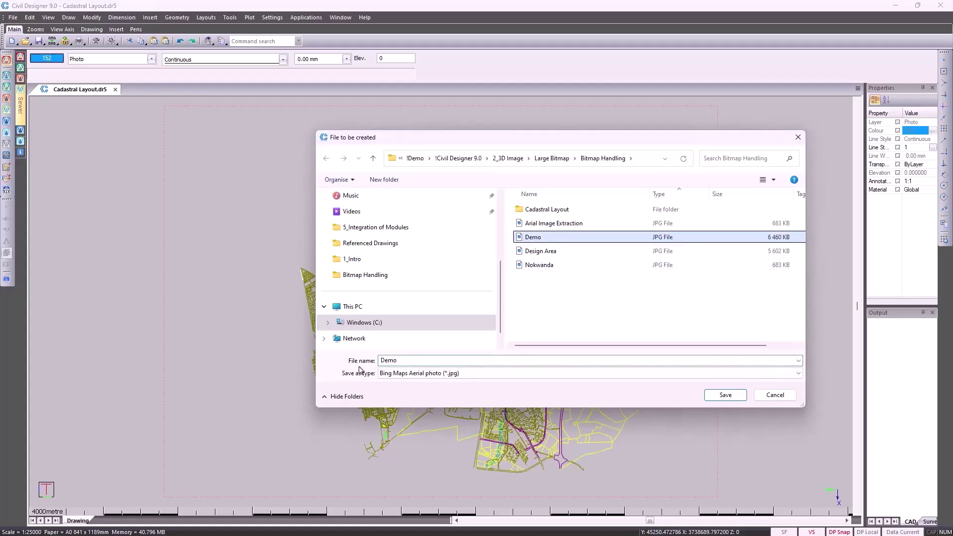
pyautogui.click(408, 360)
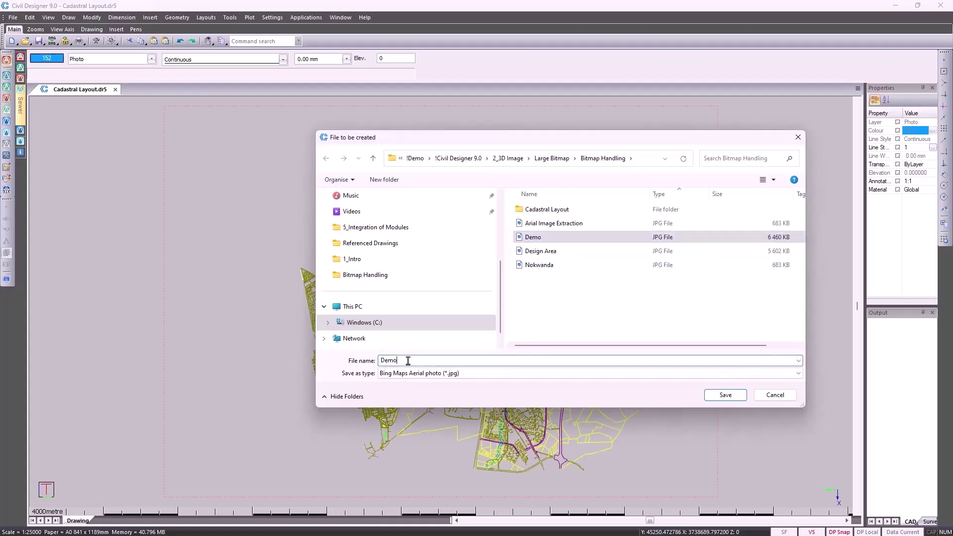
pyautogui.write('1')
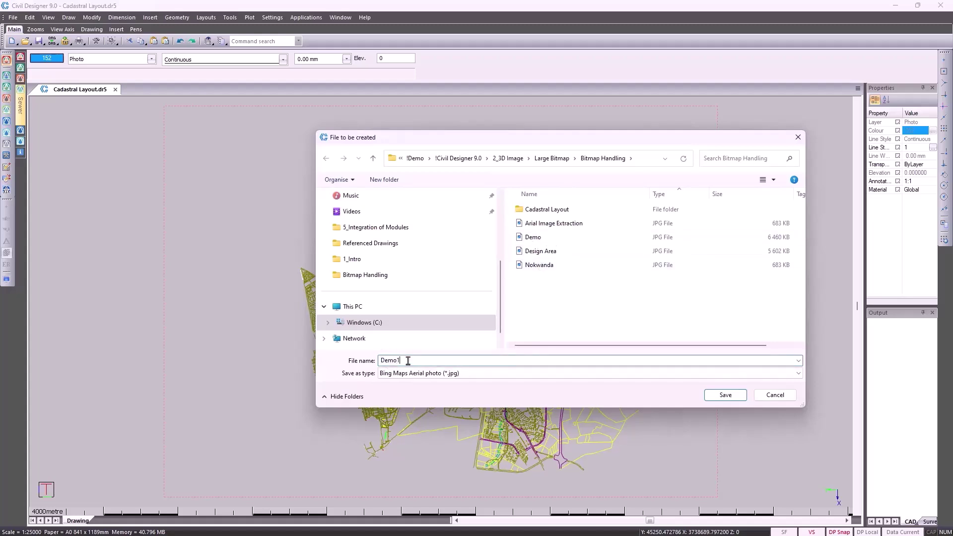
pyautogui.click(724, 395)
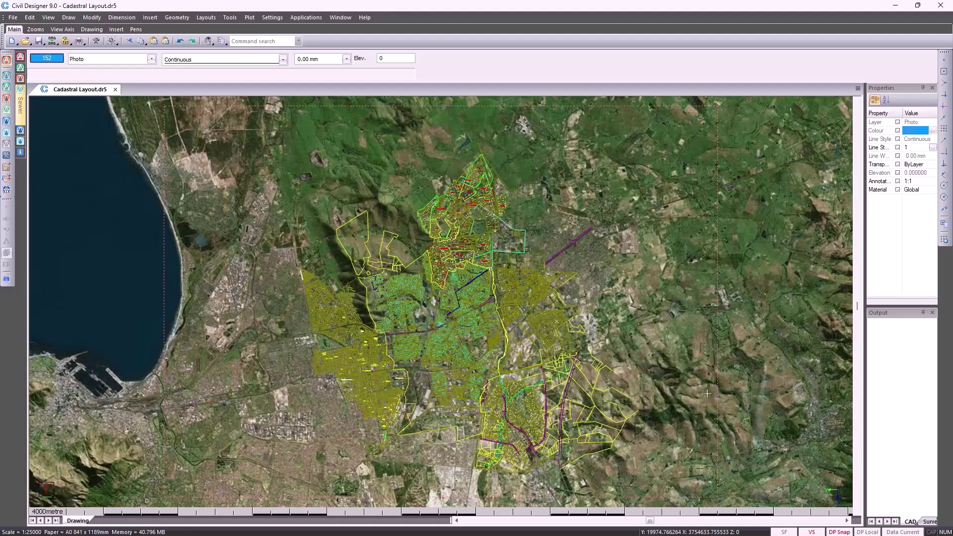
pyautogui.scroll(-2, 441, 320)
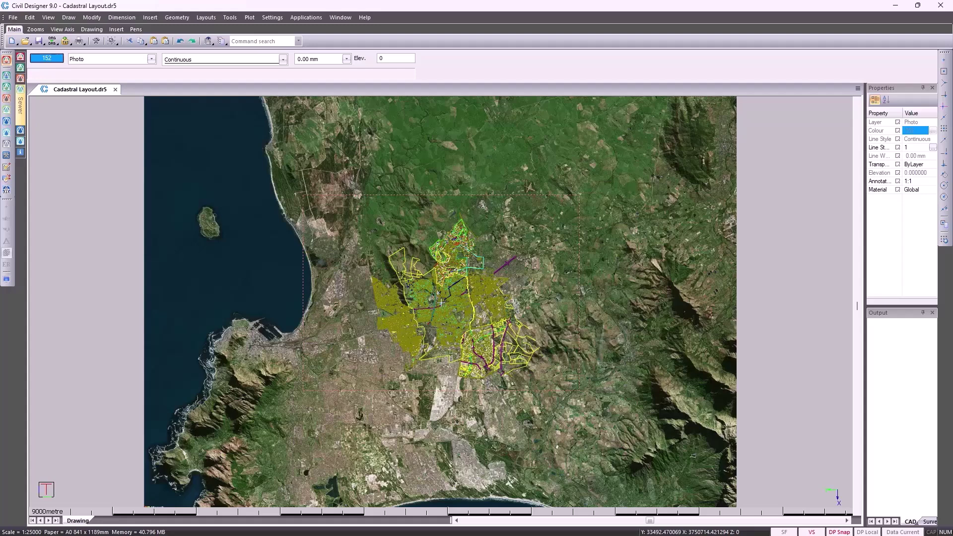
# Step: Delete the Bing Maps aerial image from the drawing and bring the whole cadastral layout back into view
pyautogui.scroll(-2, 441, 303)
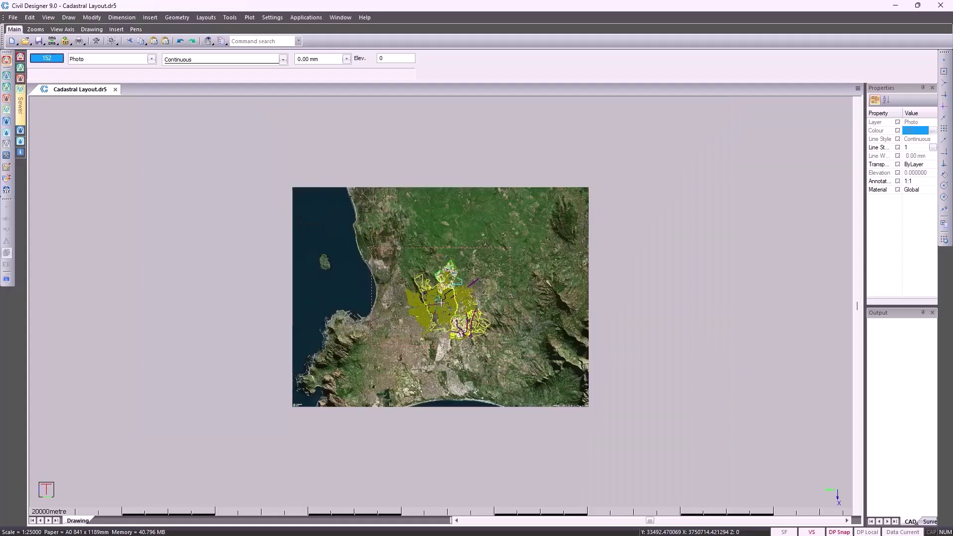
pyautogui.click(314, 394)
pyautogui.press('Delete')
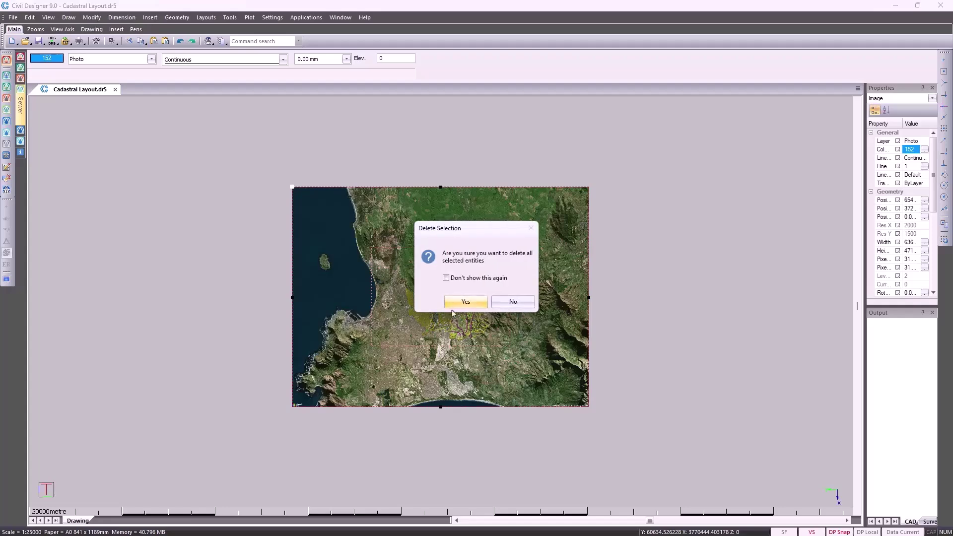
pyautogui.click(465, 303)
pyautogui.middleClick(463, 261)
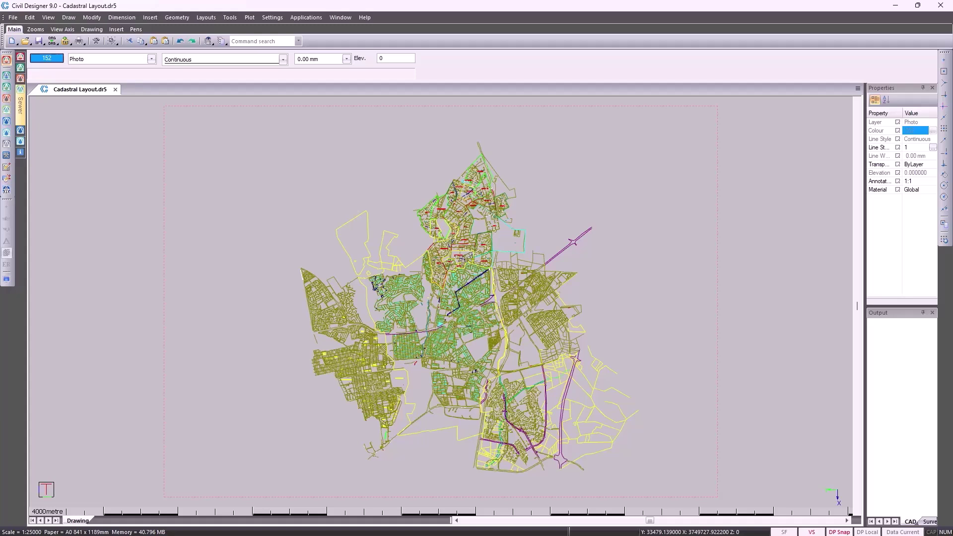
# Step: In Survey mode, create a new terrain file Demo2.dt9 in the 3_Bing Map Extraction folder as the project's terrain
pyautogui.click(19, 78)
pyautogui.click(13, 17)
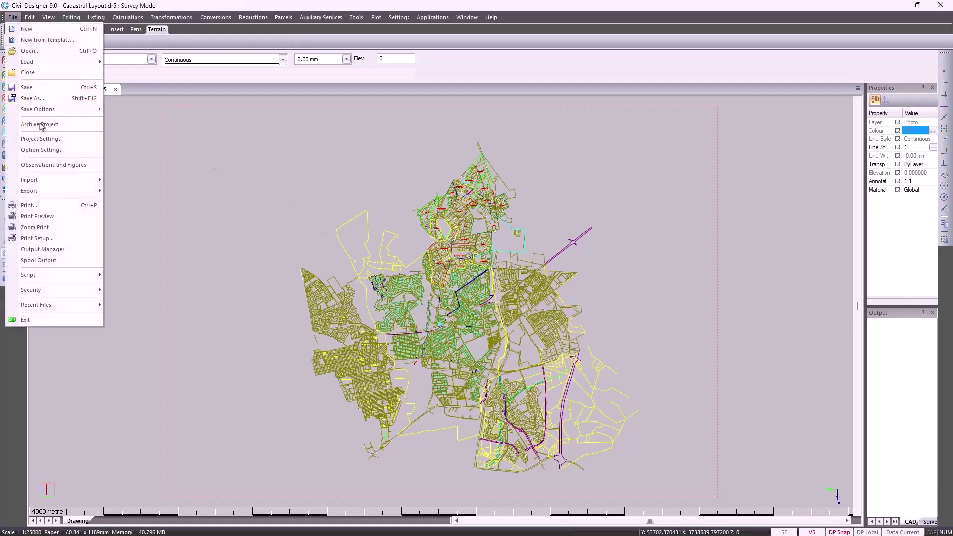
pyautogui.click(41, 139)
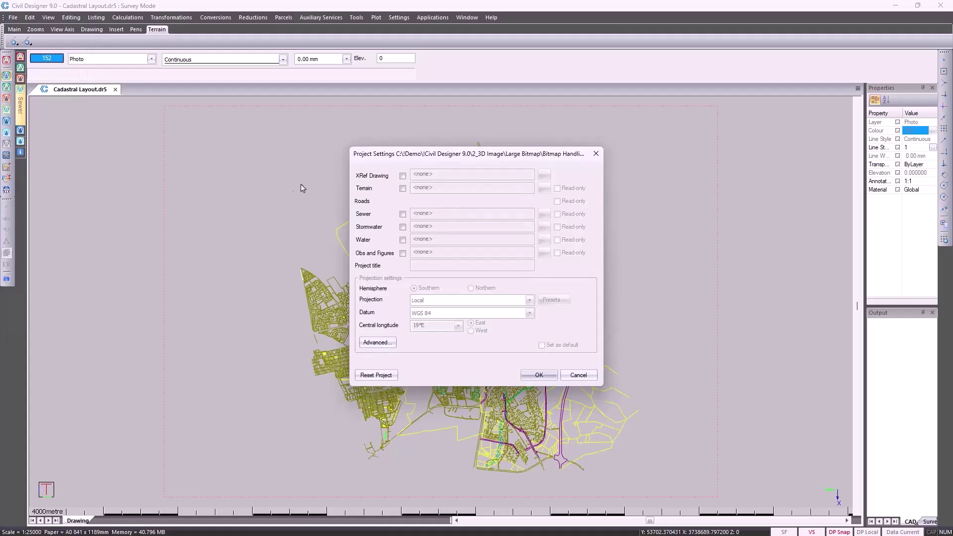
pyautogui.click(403, 189)
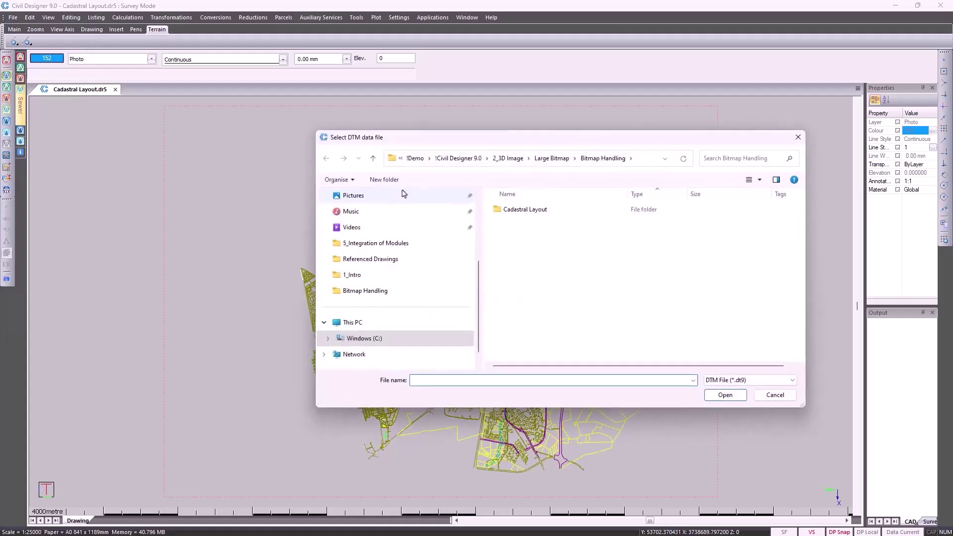
pyautogui.click(454, 159)
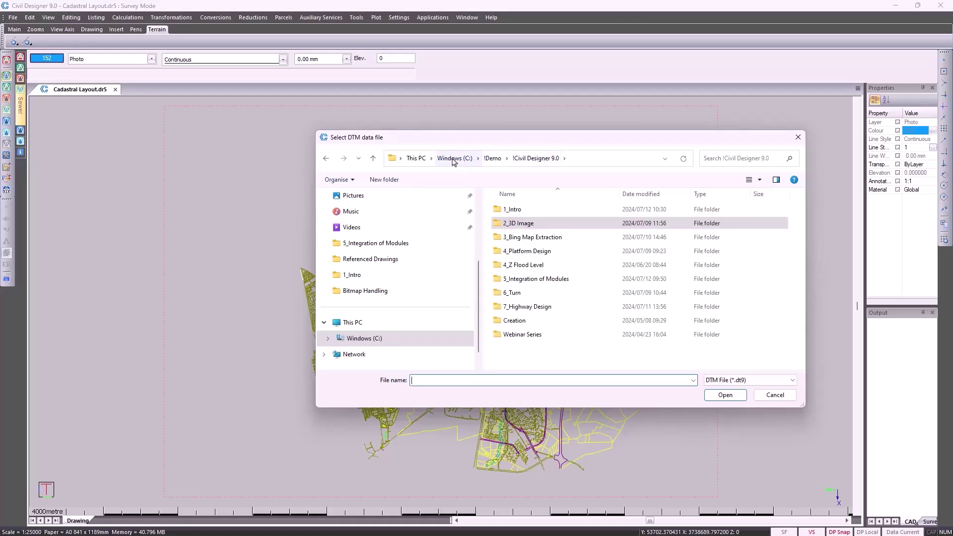
pyautogui.doubleClick(512, 239)
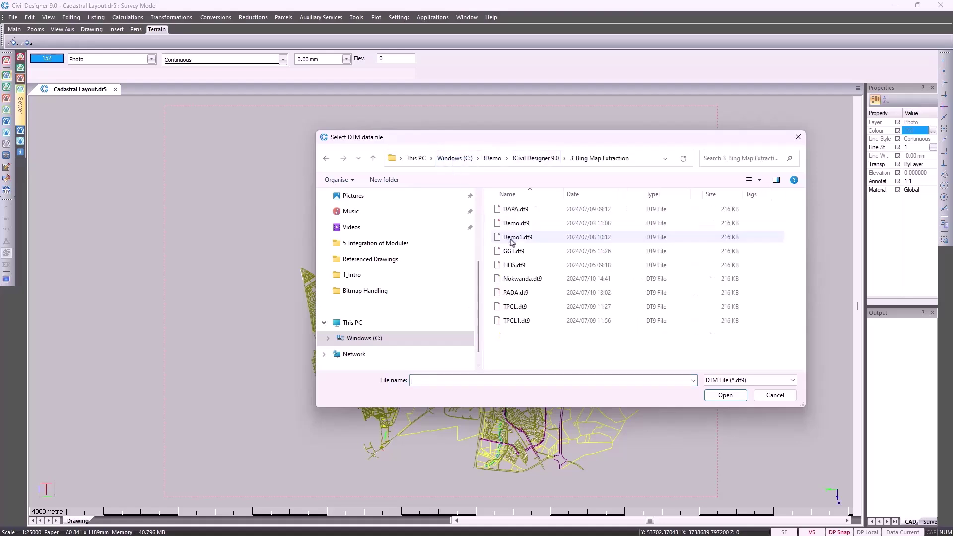
pyautogui.click(513, 224)
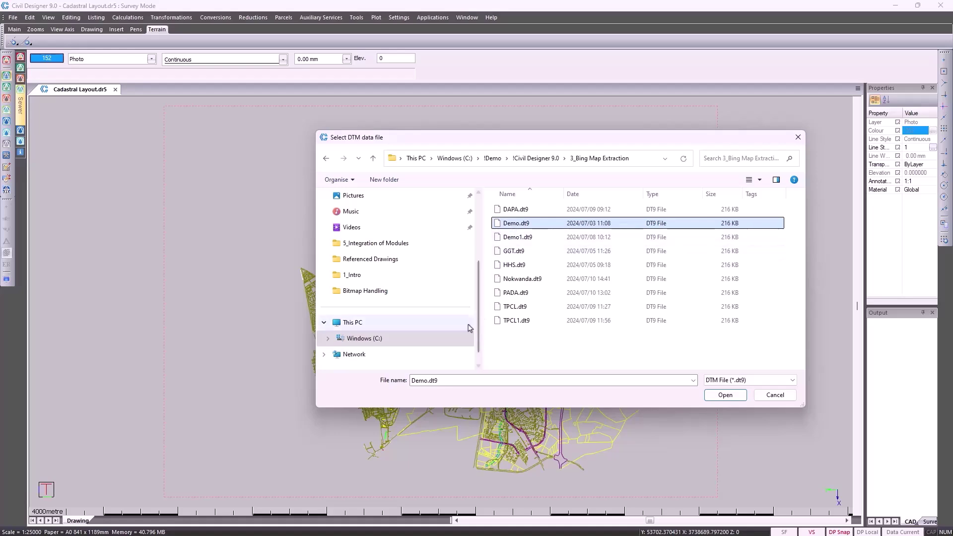
pyautogui.click(434, 381)
pyautogui.moveTo(434, 381); pyautogui.dragTo(428, 381)
pyautogui.write('2')
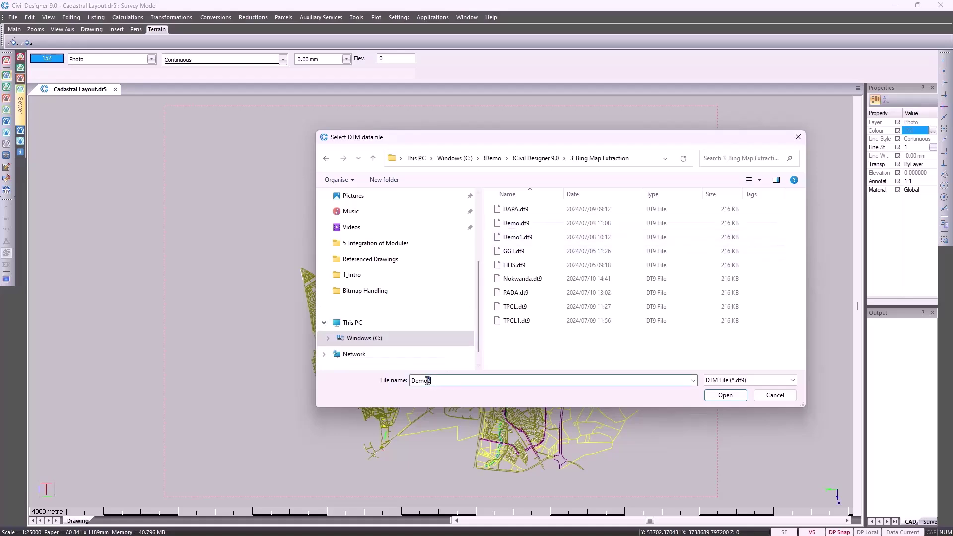
pyautogui.click(722, 396)
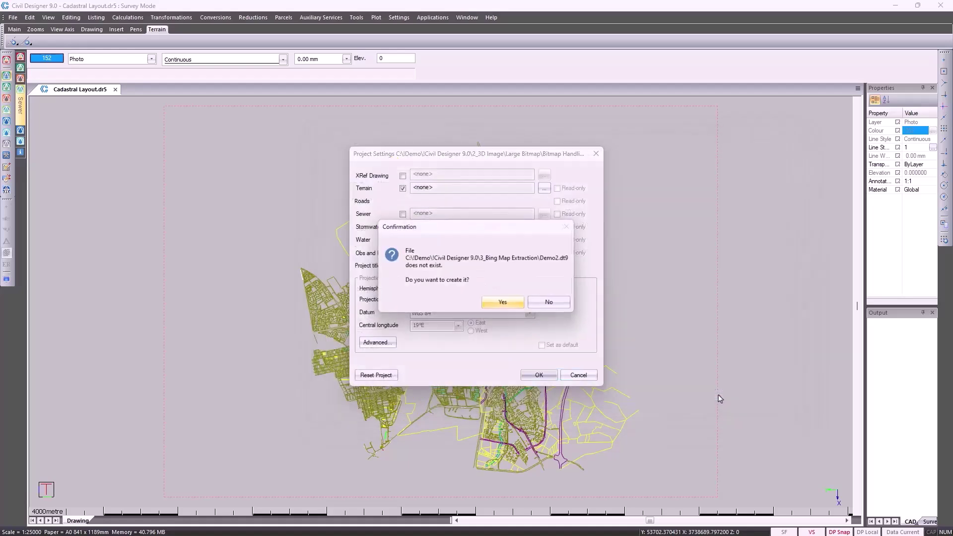
pyautogui.click(524, 305)
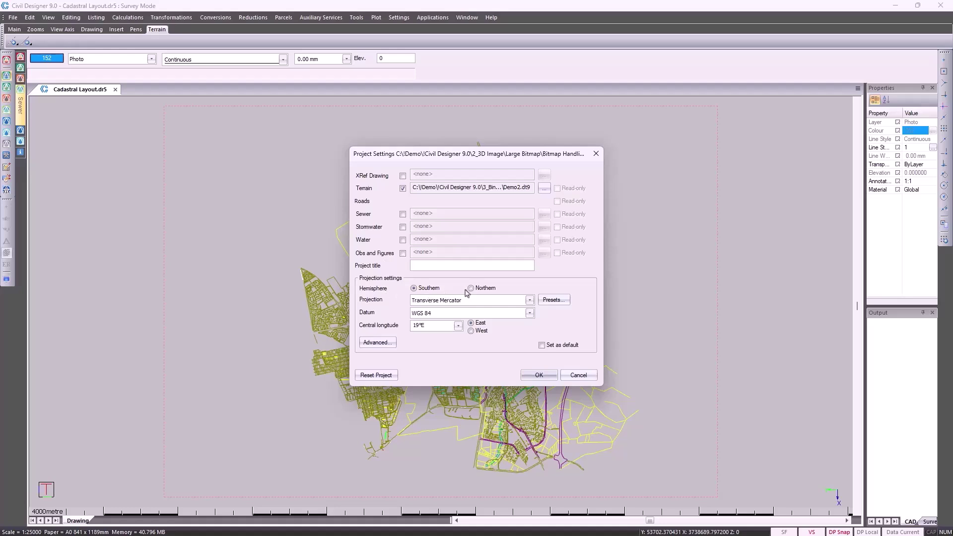
# Step: Look through the projection presets without choosing one, and accept the project settings with Southern hemisphere, Transverse Mercator, WGS 84 and 19°E
pyautogui.click(553, 302)
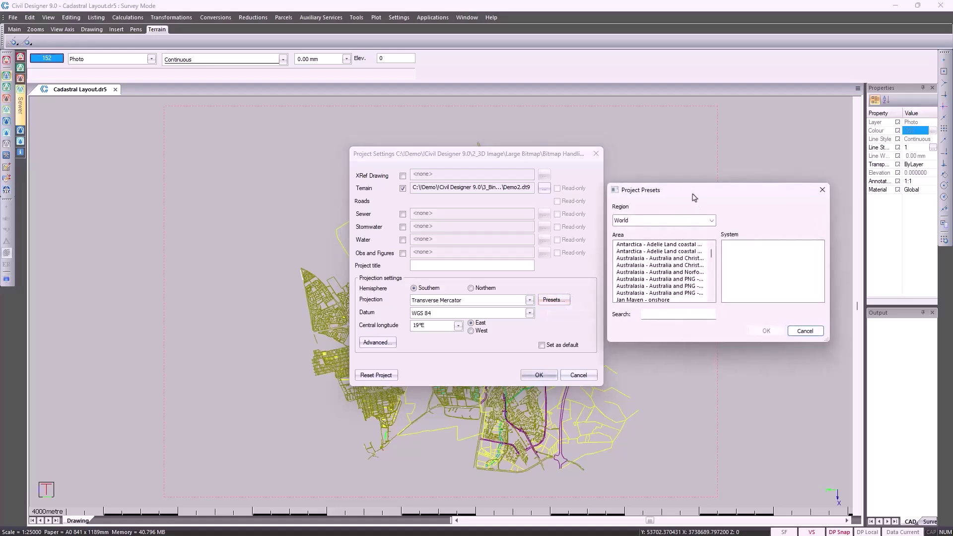
pyautogui.click(711, 219)
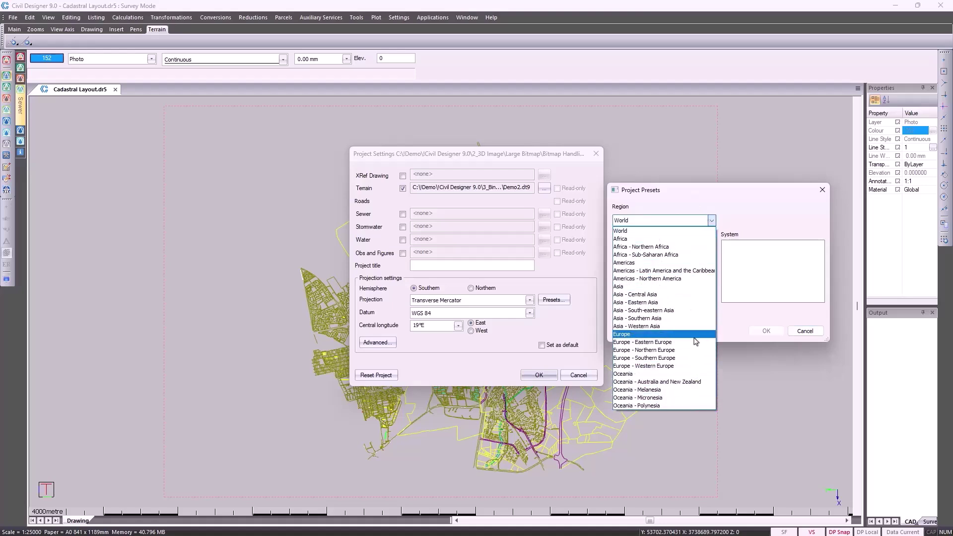
pyautogui.click(676, 233)
pyautogui.click(673, 313)
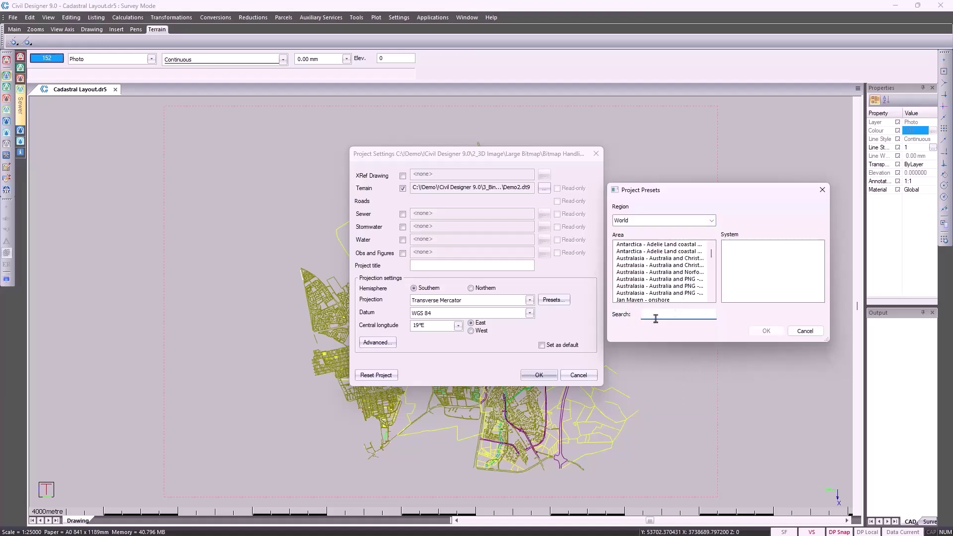
pyautogui.click(800, 332)
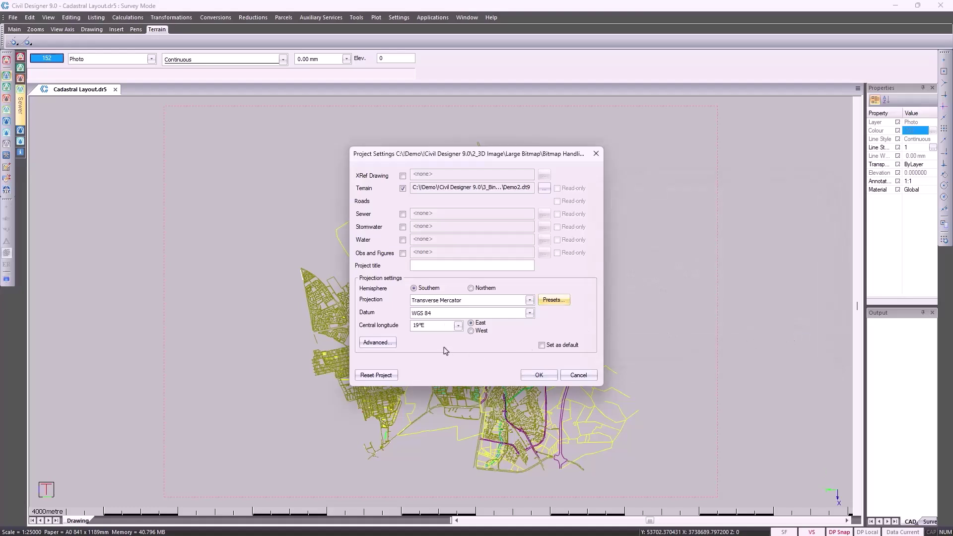
pyautogui.moveTo(435, 157); pyautogui.dragTo(662, 162)
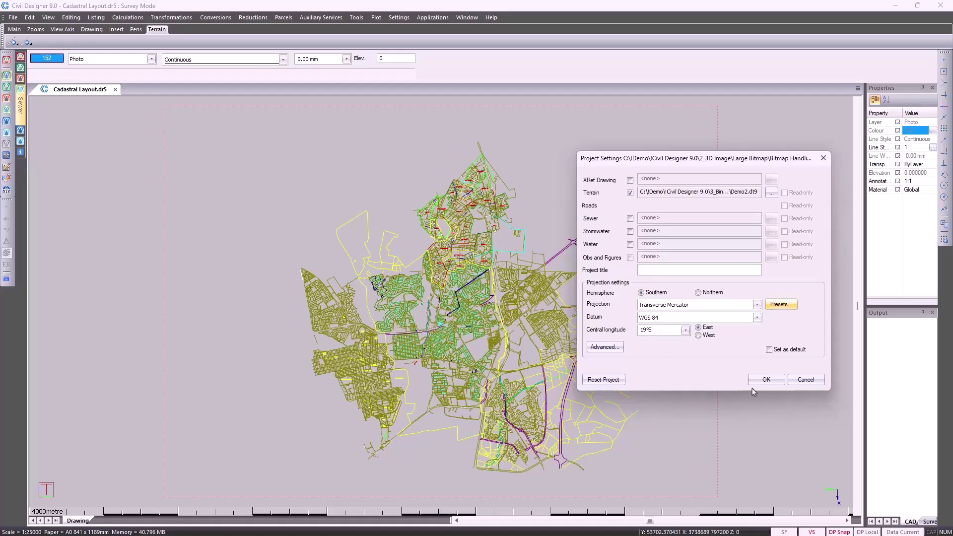
pyautogui.click(766, 380)
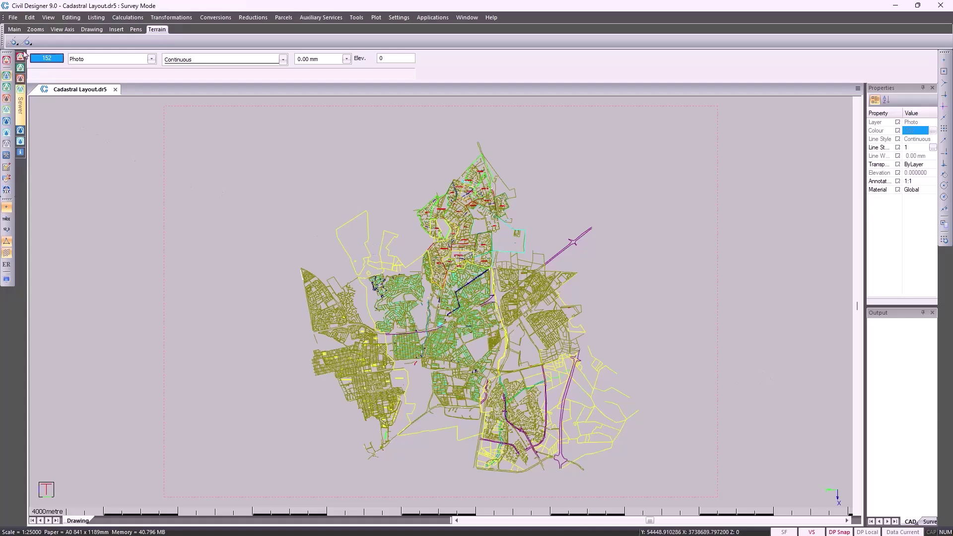
# Step: Start an ASCII YXZ import using the Bing Map Elevations CSV file from the 3_Bing Map Extraction folder
pyautogui.click(13, 18)
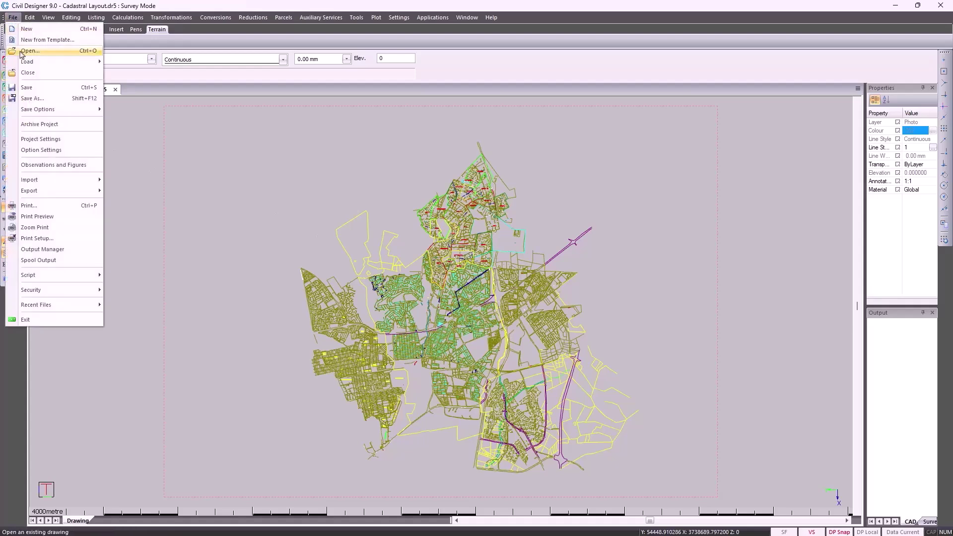
pyautogui.moveTo(56, 183)
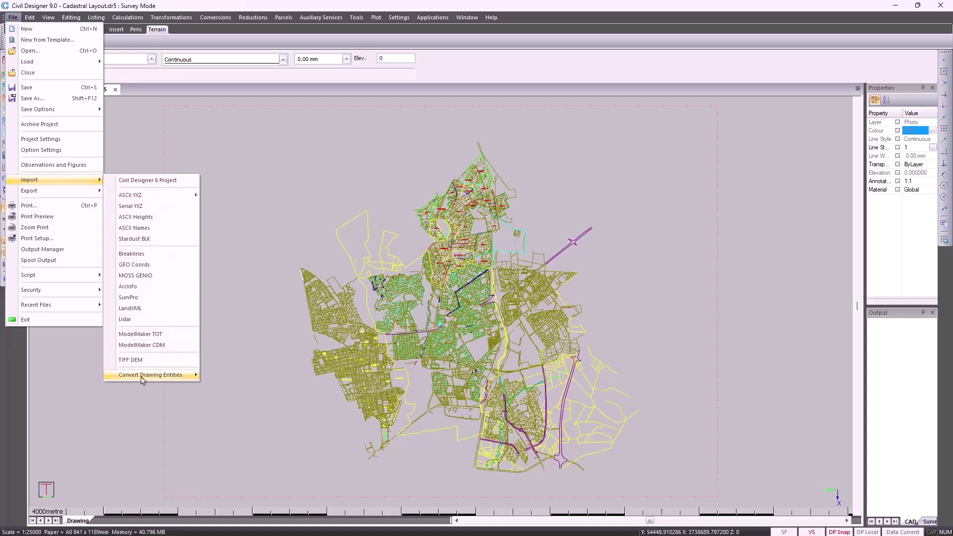
pyautogui.moveTo(159, 380)
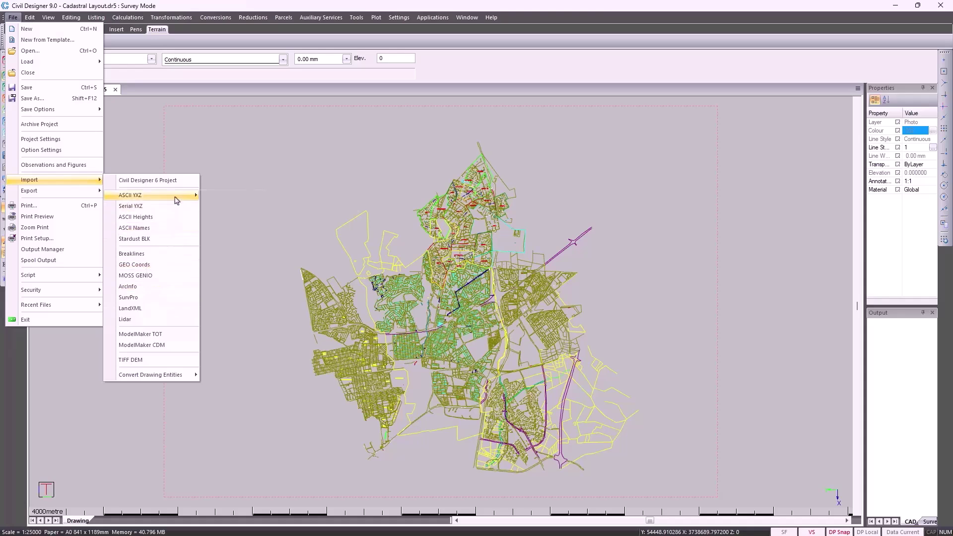
pyautogui.moveTo(176, 198)
pyautogui.click(241, 198)
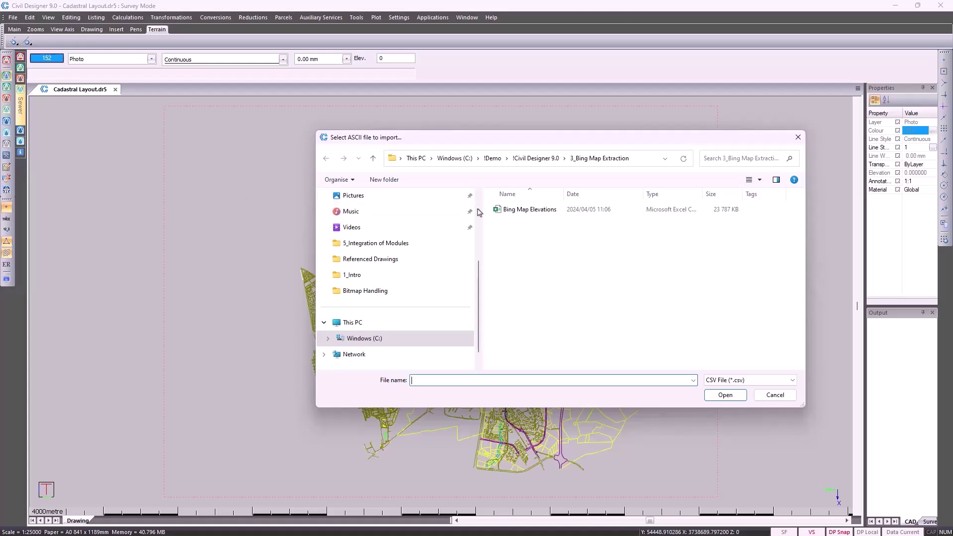
pyautogui.click(550, 210)
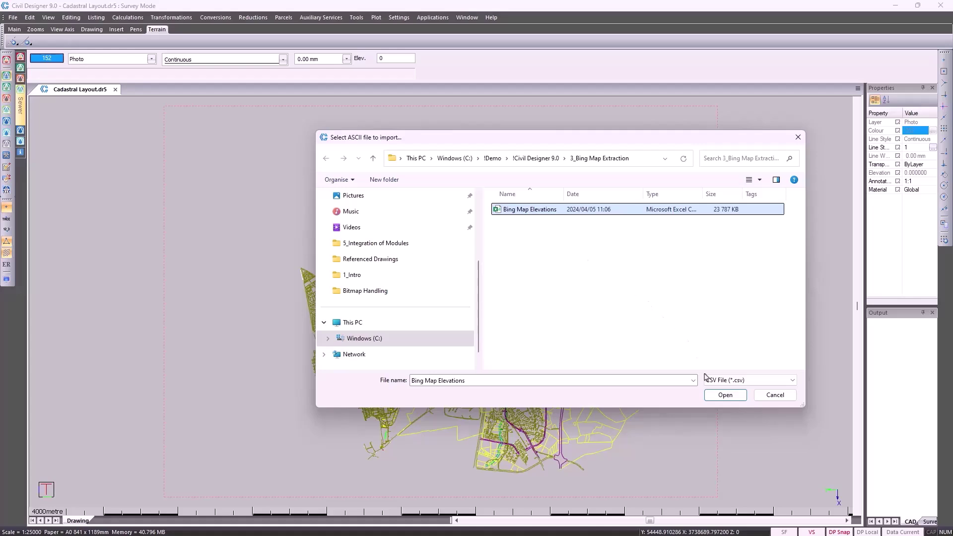
pyautogui.click(725, 395)
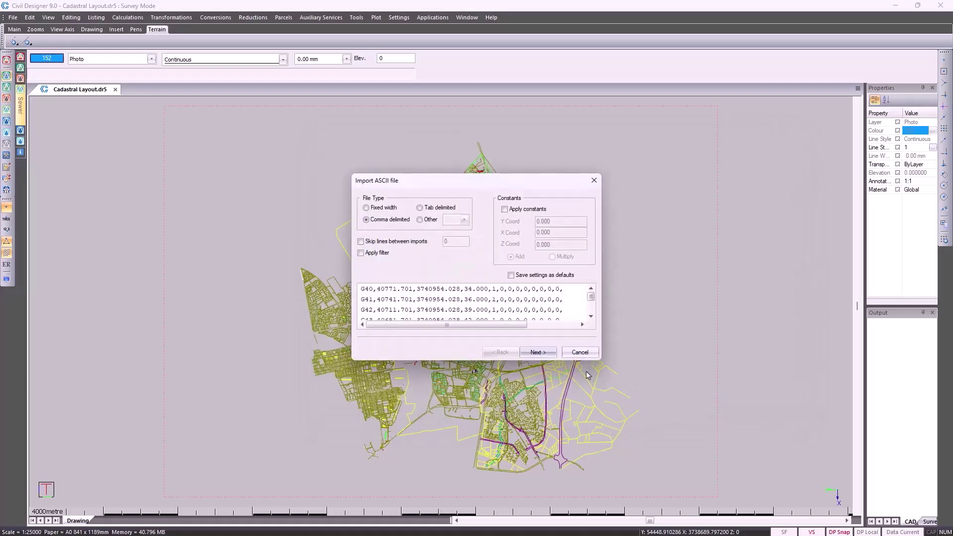
# Step: Keep the file comma delimited, assign the Surface field to the column after Z Coord, and continue the import with its data ranges
pyautogui.click(531, 352)
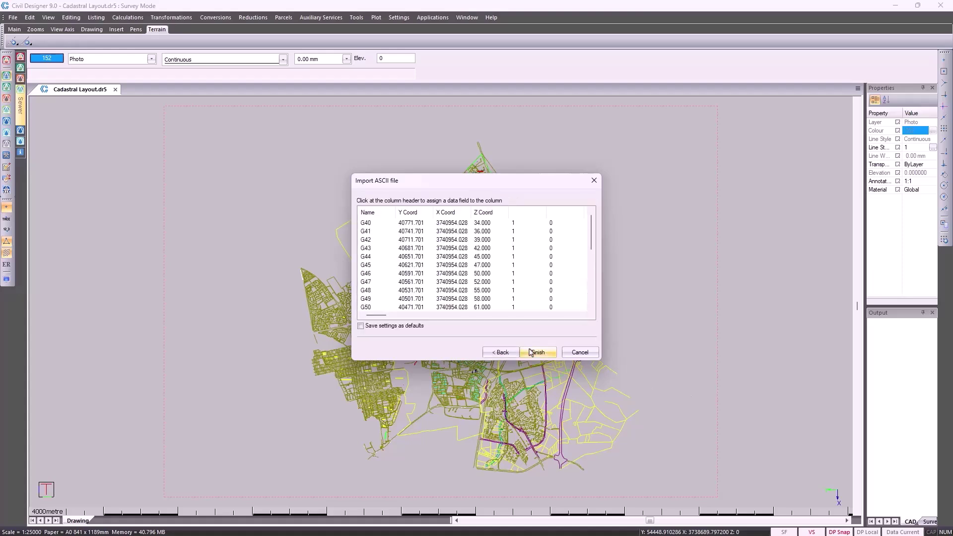
pyautogui.click(526, 212)
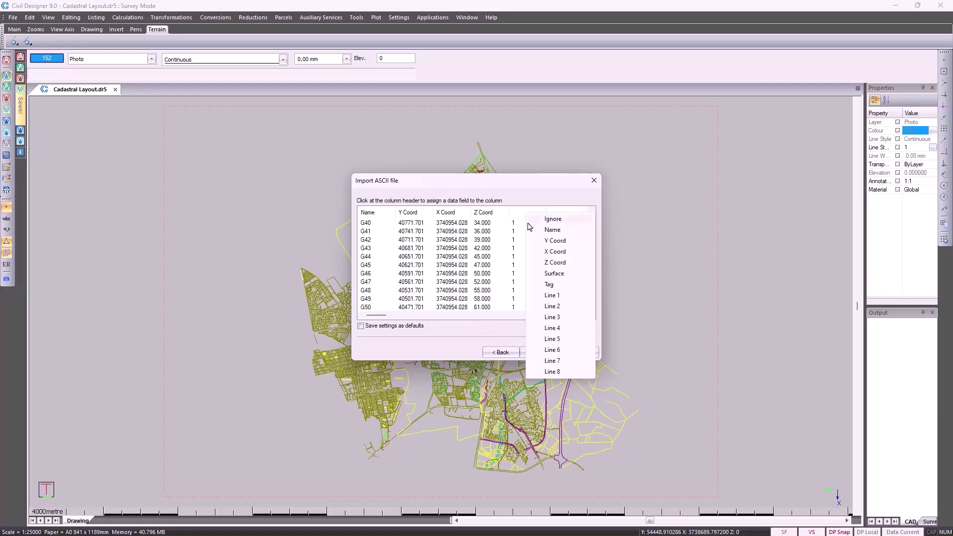
pyautogui.click(546, 274)
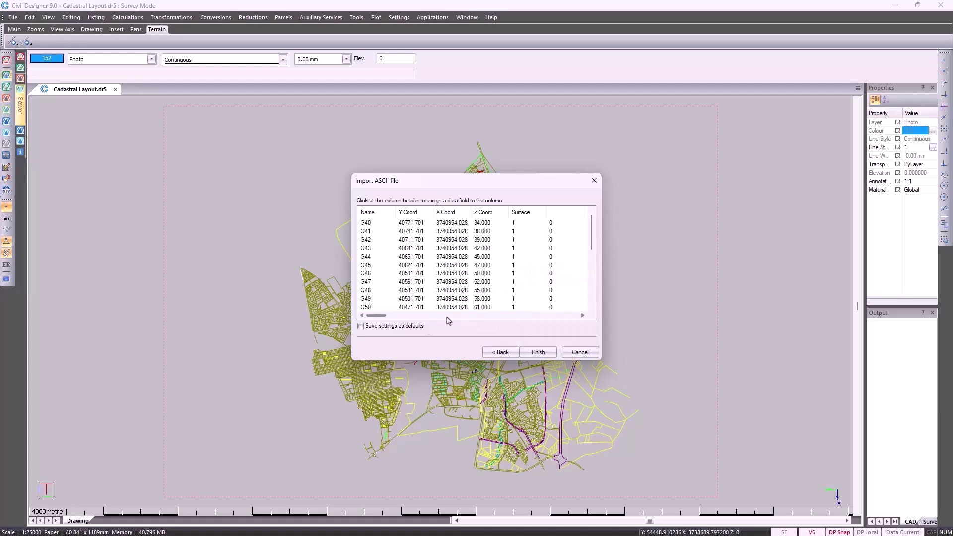
pyautogui.click(537, 353)
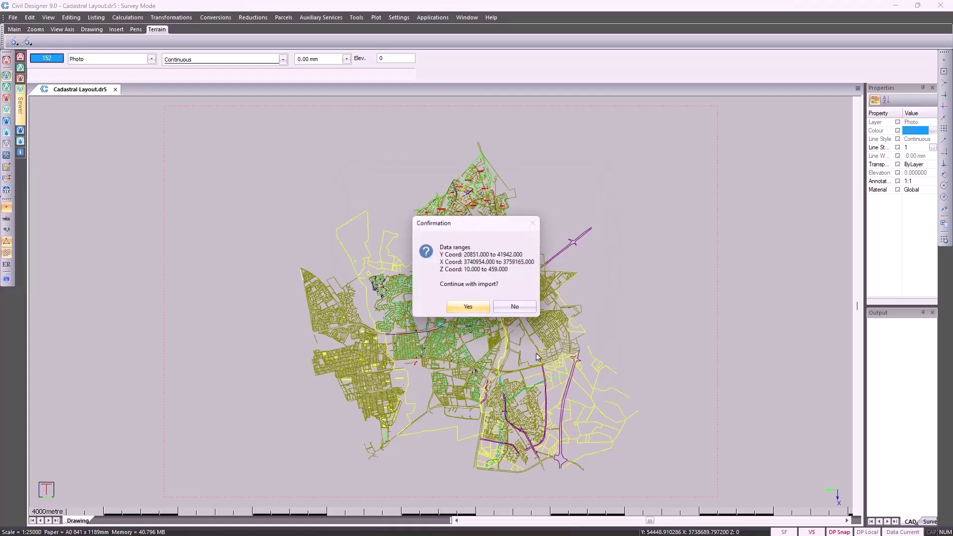
pyautogui.click(479, 311)
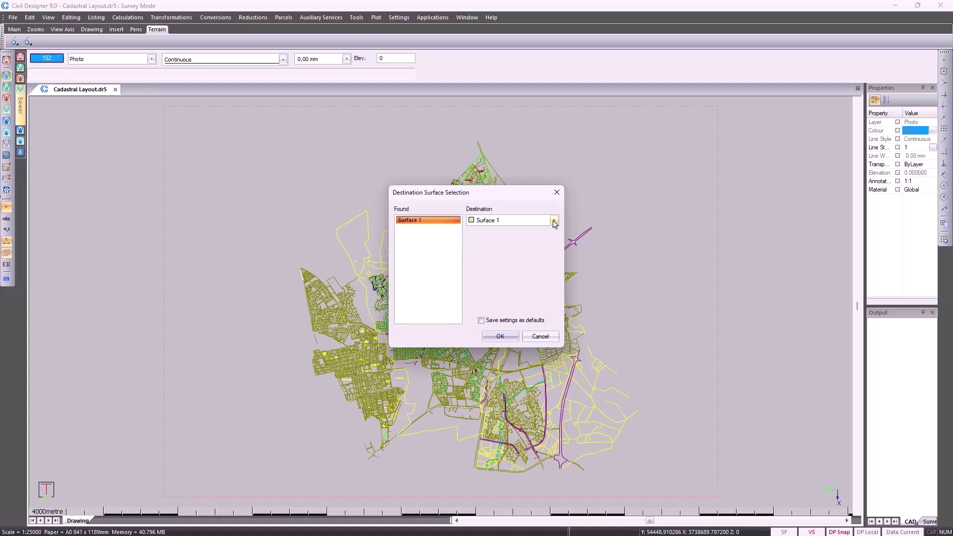
# Step: Send the imported elevation points to Surface 1 as the destination and complete the import
pyautogui.click(554, 220)
pyautogui.moveTo(554, 249)
pyautogui.mouseDown()
pyautogui.moveTo(570, 464)
pyautogui.moveTo(557, 243)
pyautogui.mouseUp()
pyautogui.click(538, 242)
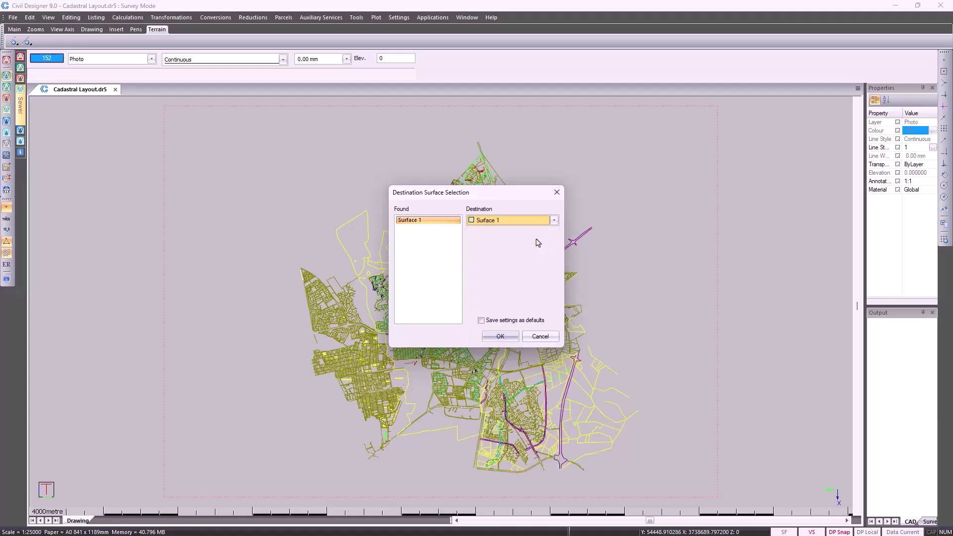
pyautogui.click(501, 336)
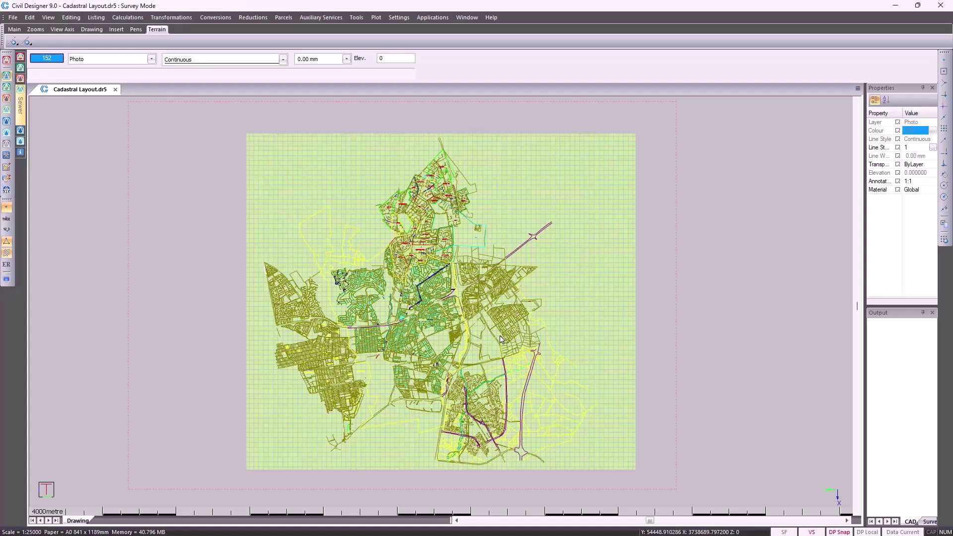
# Step: Switch to Terrain mode and triangulate the imported elevation points
pyautogui.click(6, 88)
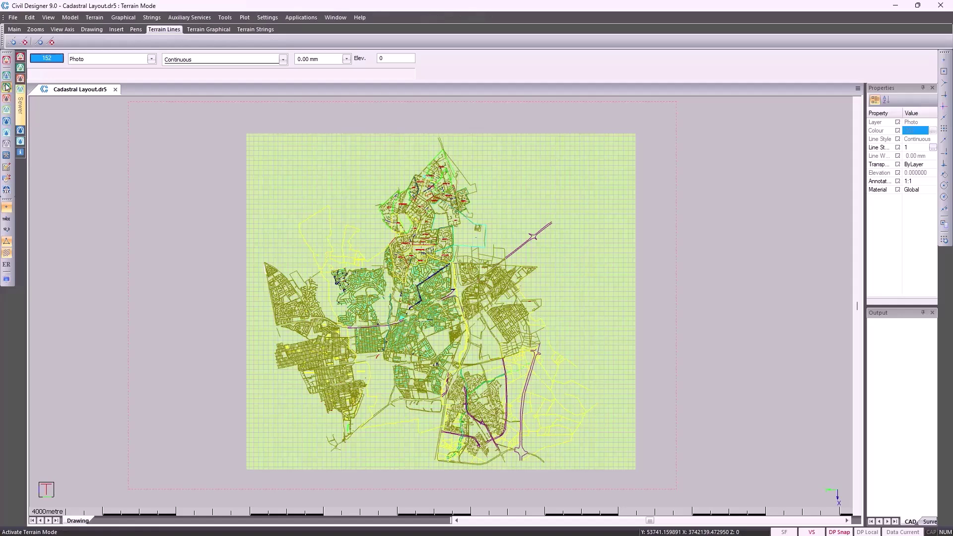
pyautogui.click(70, 17)
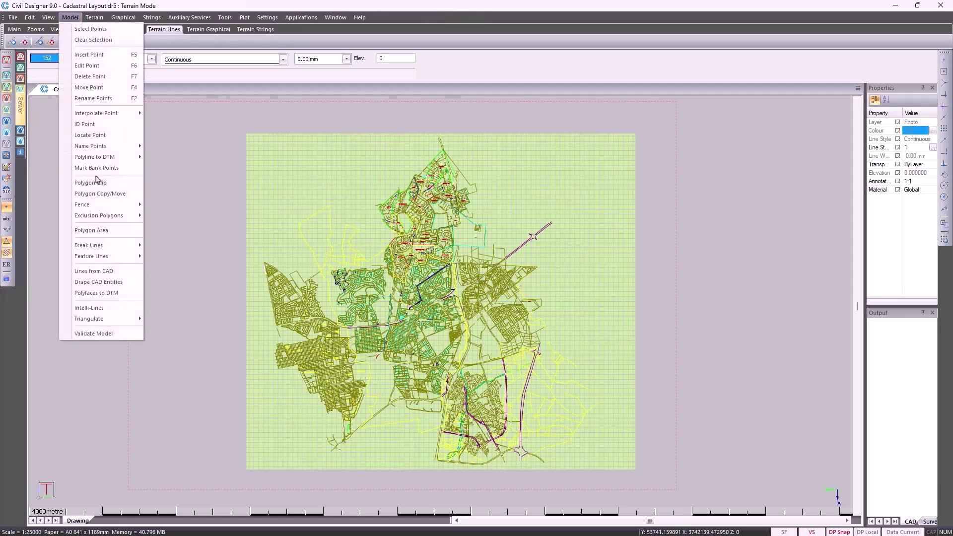
pyautogui.moveTo(121, 319)
pyautogui.click(180, 324)
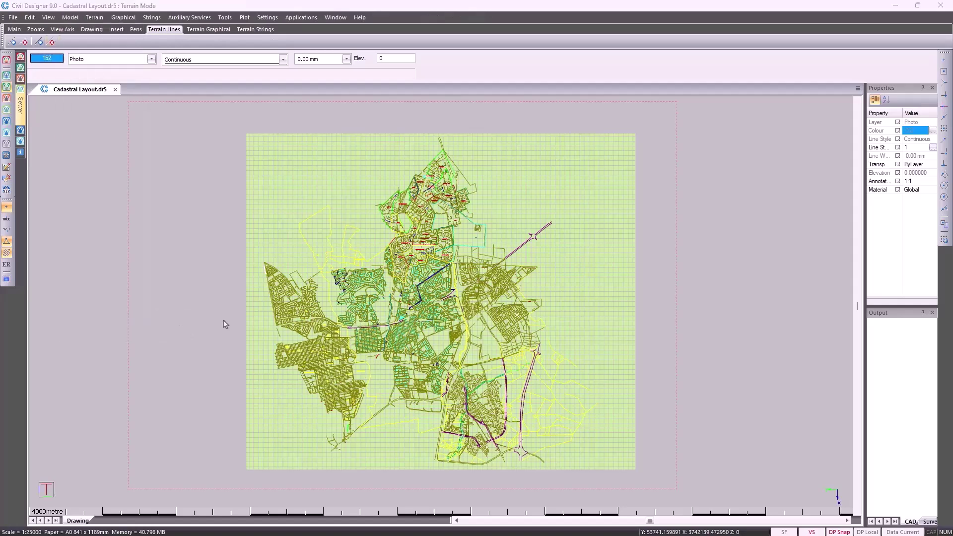
pyautogui.click(525, 299)
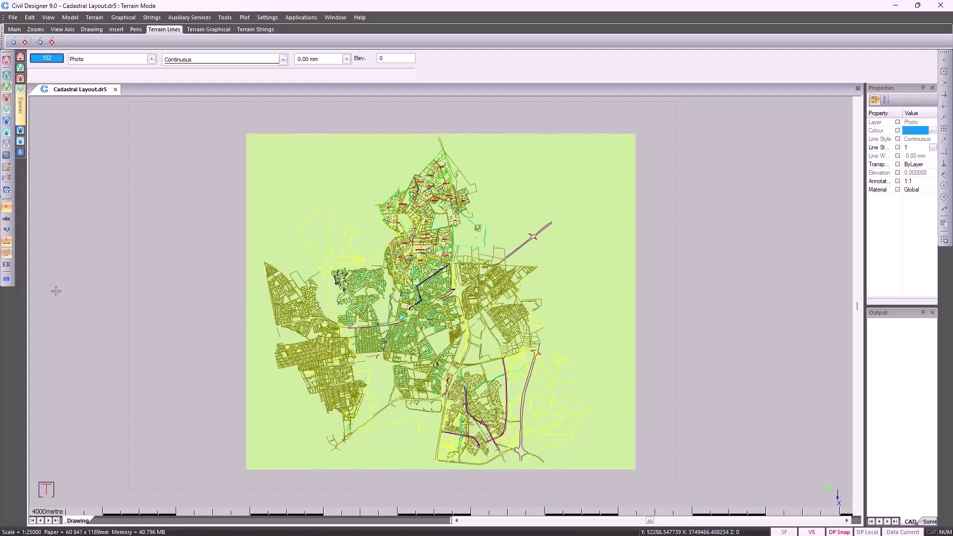
# Step: Display quick contours on Surface 1 with a contour interval of 10.000 and a highlight interval of 50.000
pyautogui.click(6, 280)
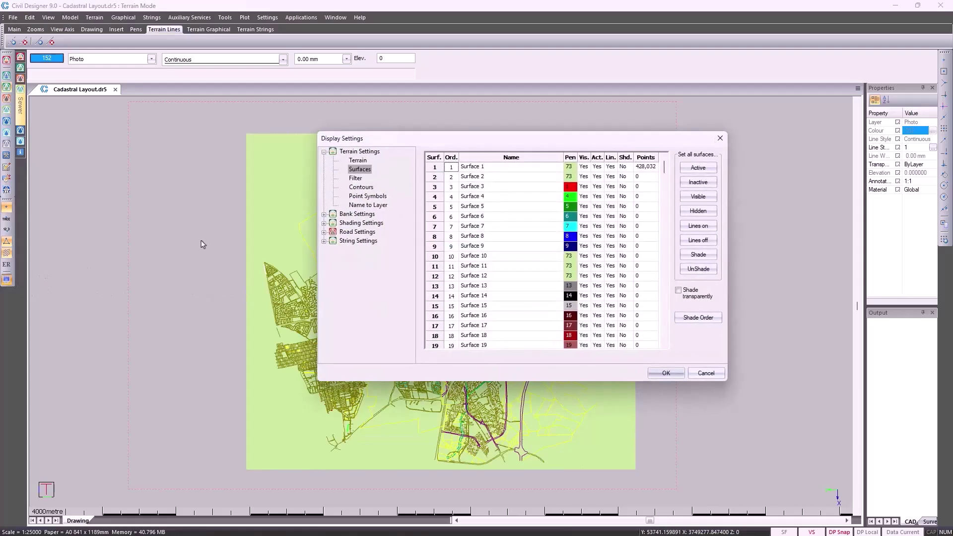
pyautogui.click(359, 187)
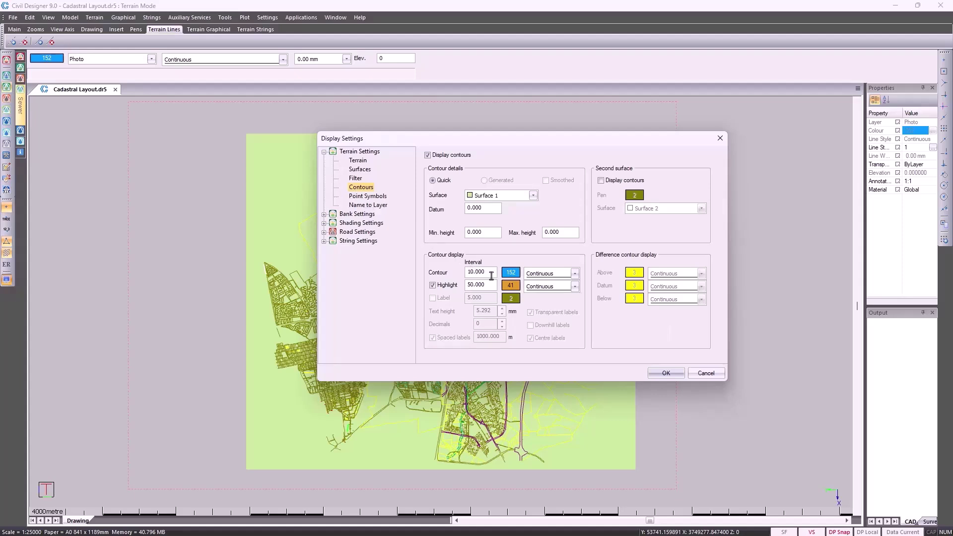
pyautogui.moveTo(492, 276); pyautogui.dragTo(457, 270)
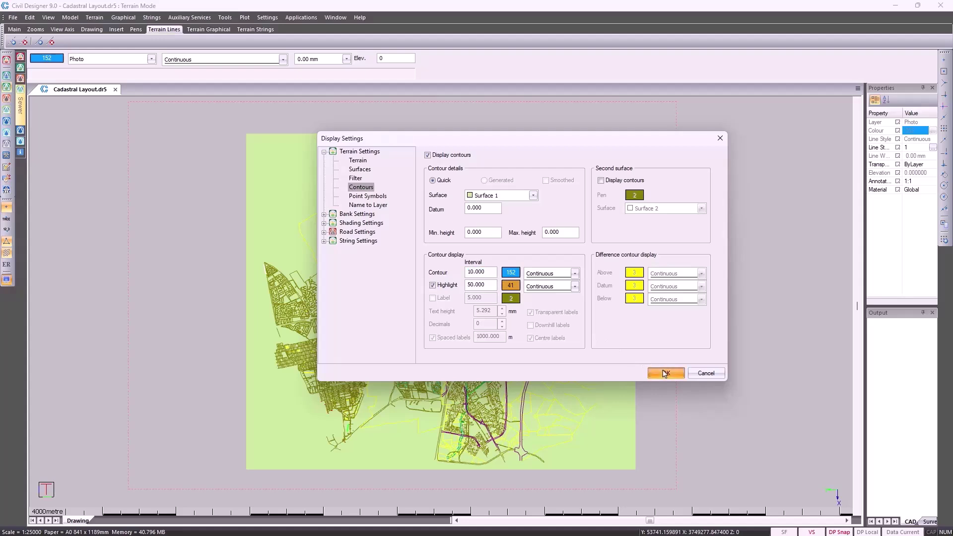
pyautogui.click(663, 372)
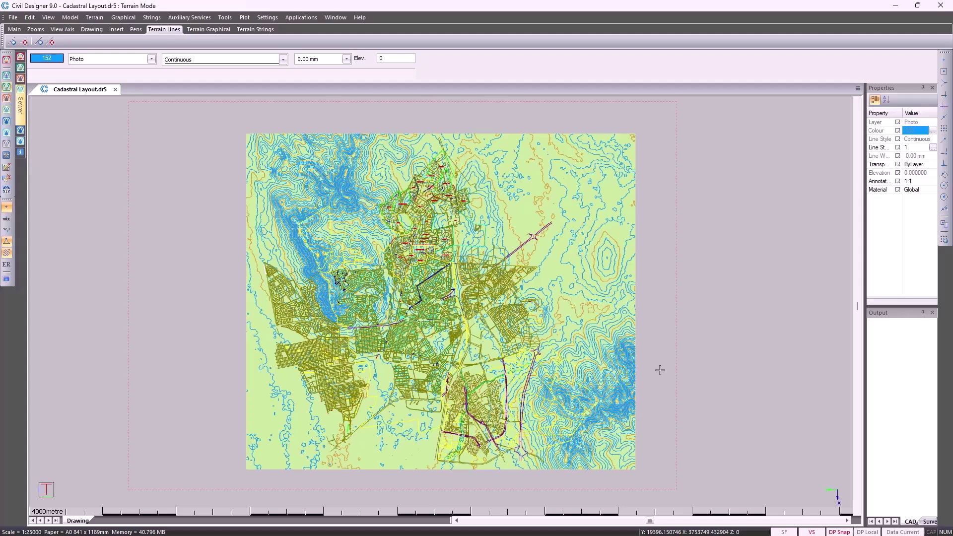
# Step: Generate contours for Surface 1 by interval, using an interval of 10.000
pyautogui.click(95, 18)
pyautogui.click(115, 26)
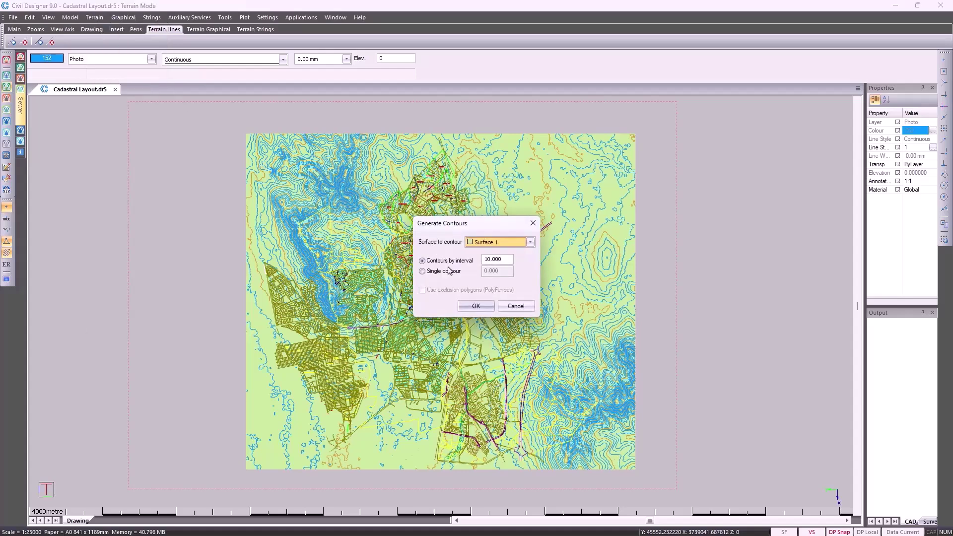
pyautogui.click(476, 305)
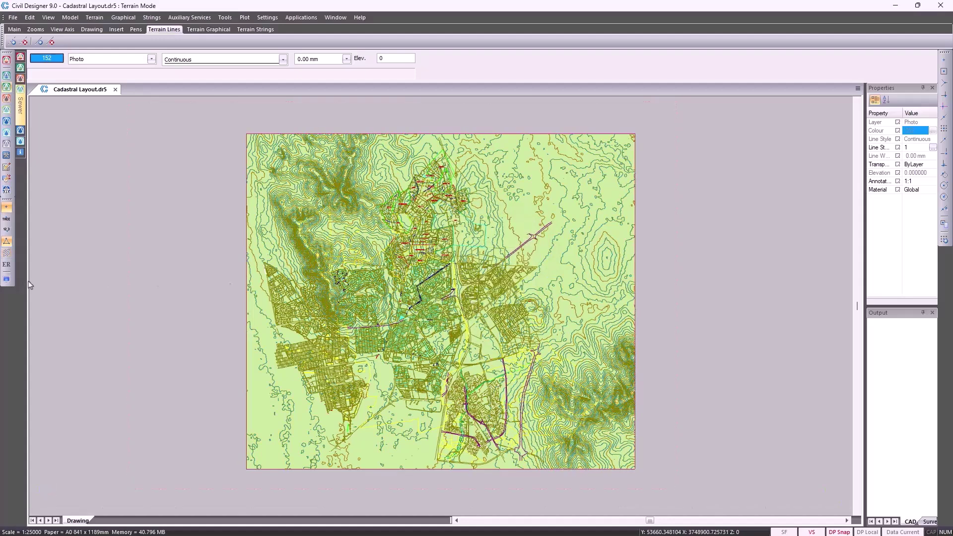
# Step: Display the generated, smoothed contours of Surface 1 with labels every 50.000, 2.000 mm text, 0 decimals and centred labels spaced at 2000.000 m
pyautogui.click(6, 281)
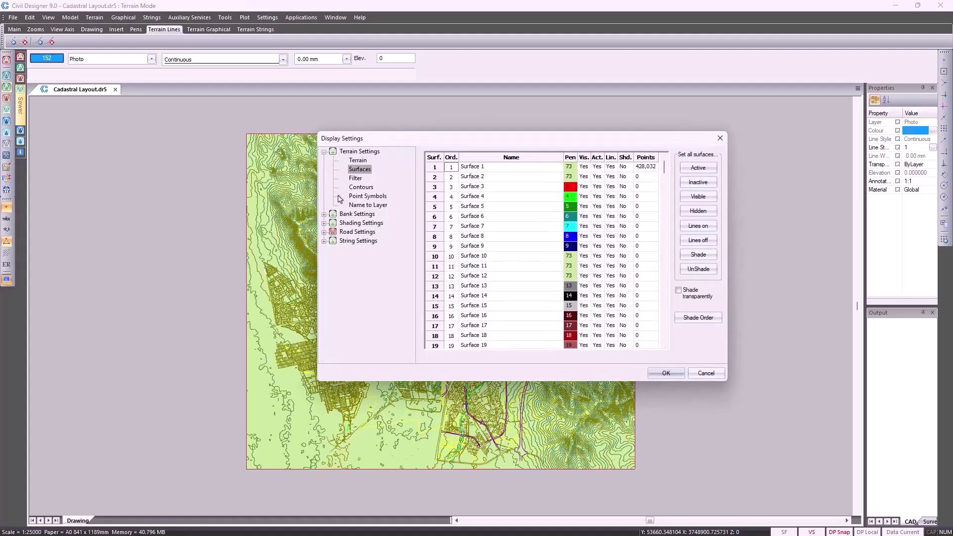
pyautogui.click(360, 189)
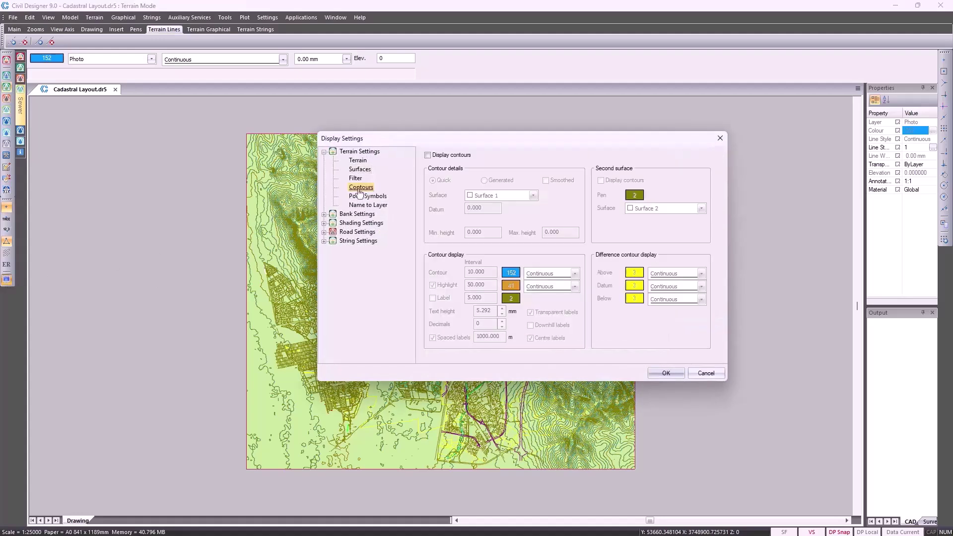
pyautogui.click(428, 155)
pyautogui.click(499, 181)
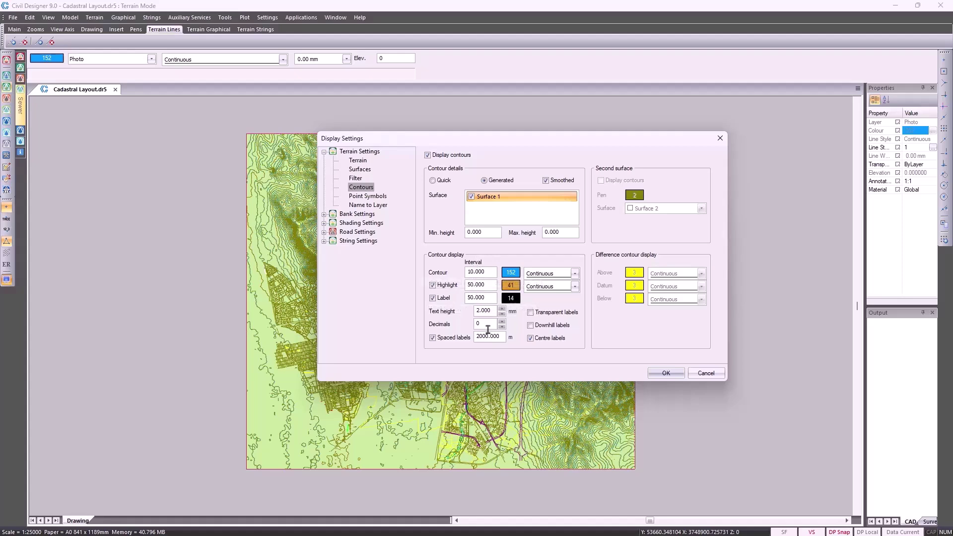
pyautogui.click(666, 372)
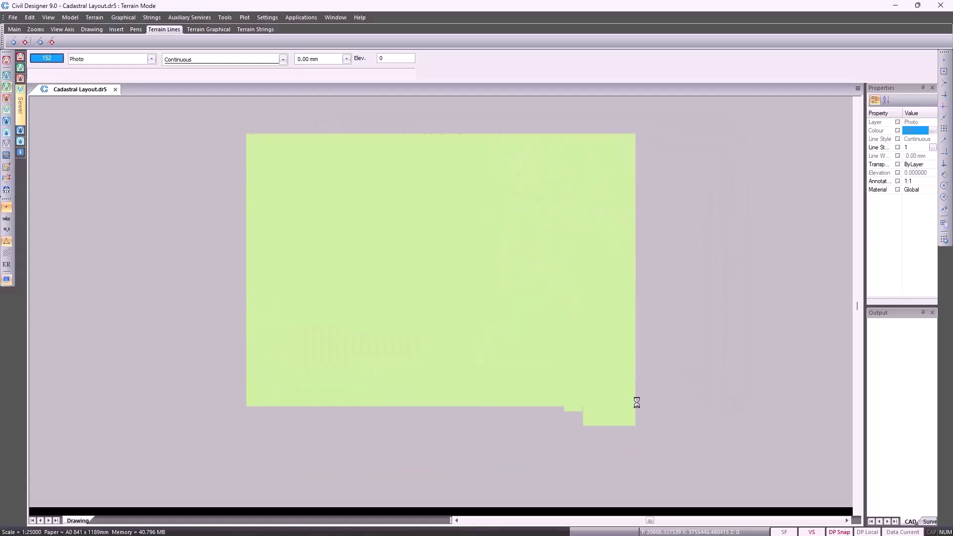
# Step: Hide the terrain triangulation so that only the labelled contours and cadastral lines are displayed in the hilly area
pyautogui.scroll(4, 439, 334)
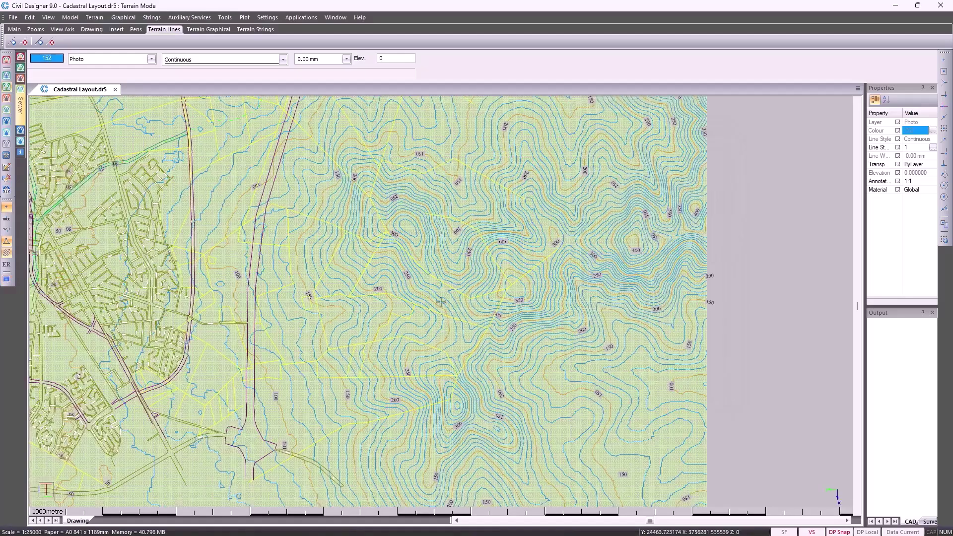
pyautogui.scroll(2, 439, 334)
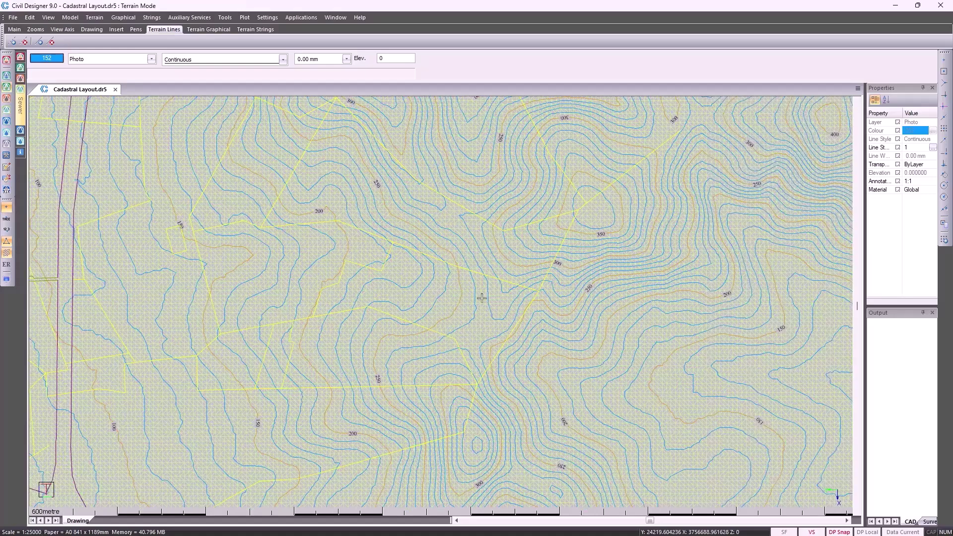
pyautogui.click(7, 241)
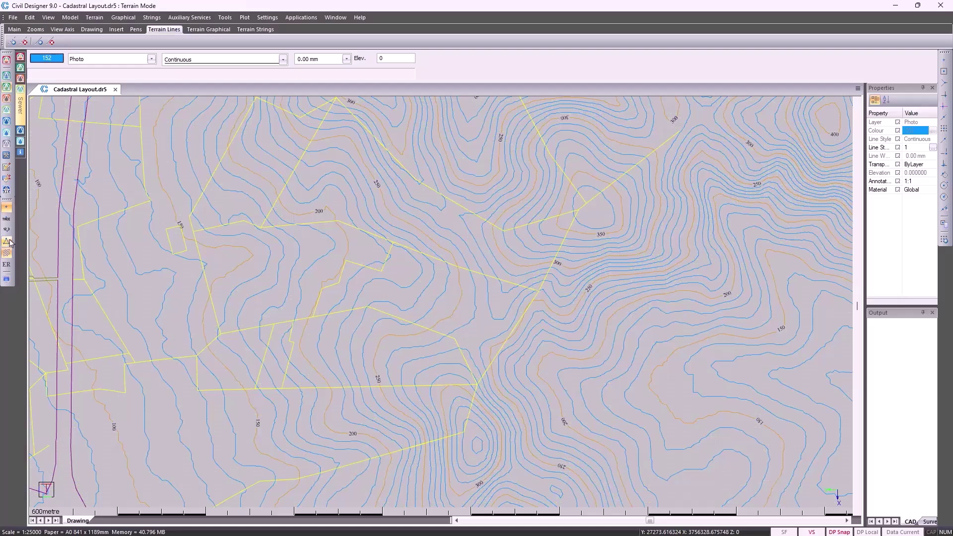
# Step: Add a two-segment contour label line for Surface 1, starting beside the purple road and crossing the hillside and valley, and end the command
pyautogui.click(92, 18)
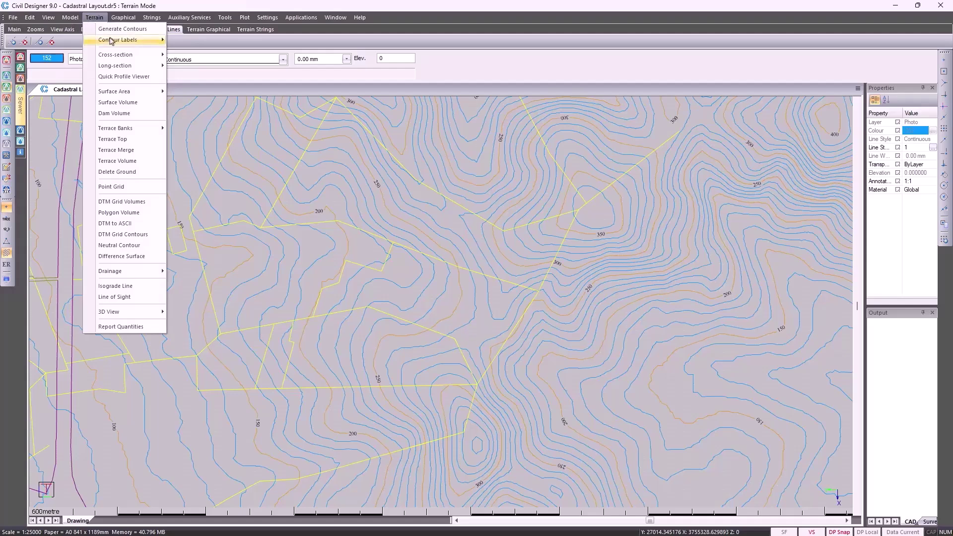
pyautogui.moveTo(111, 41)
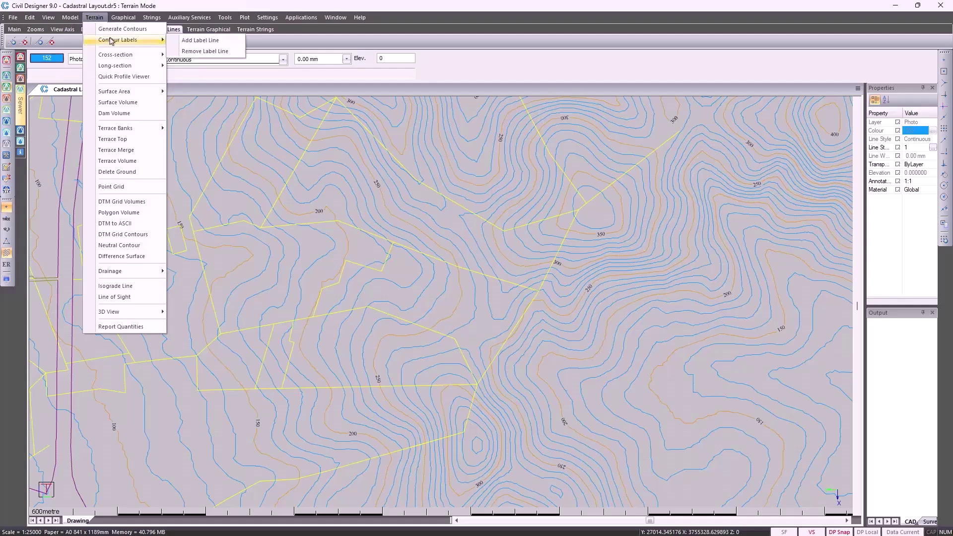
pyautogui.click(183, 44)
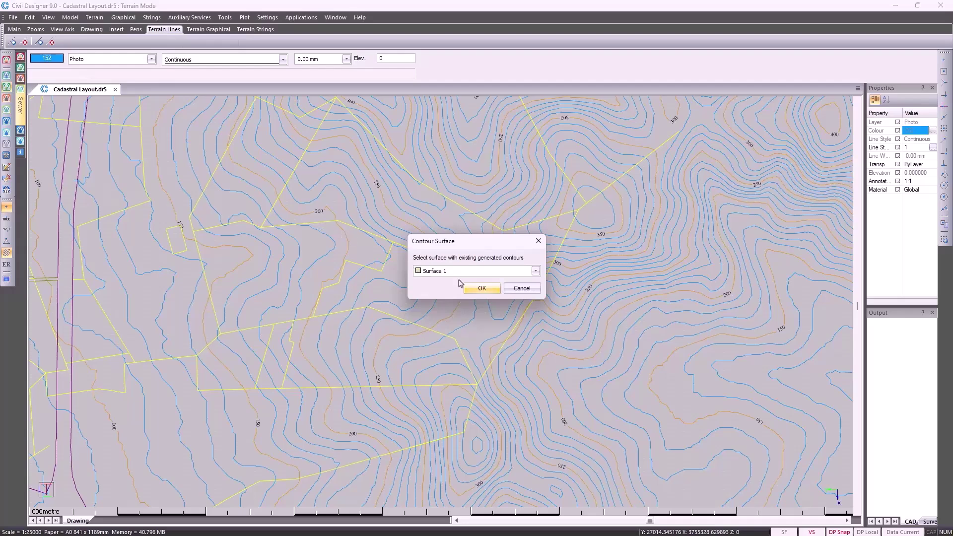
pyautogui.click(479, 289)
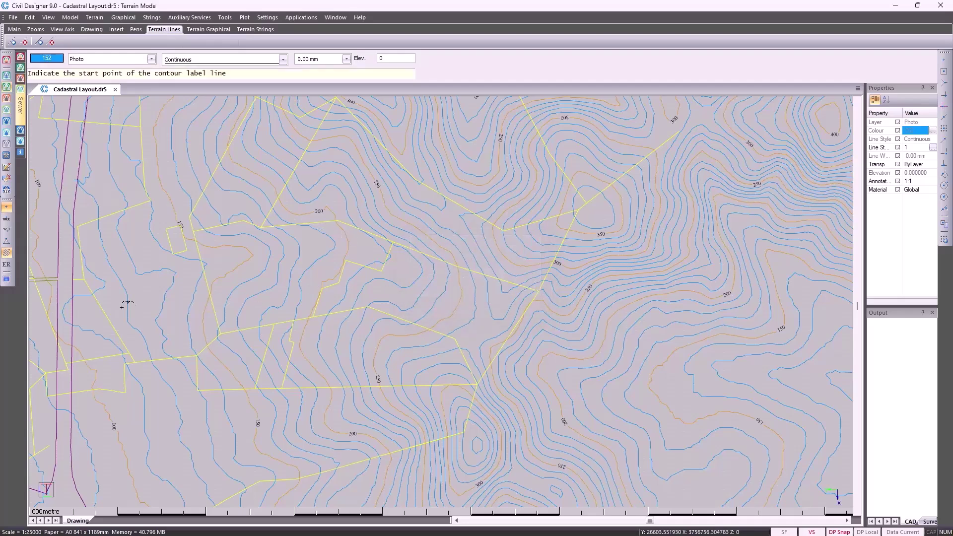
pyautogui.click(38, 310)
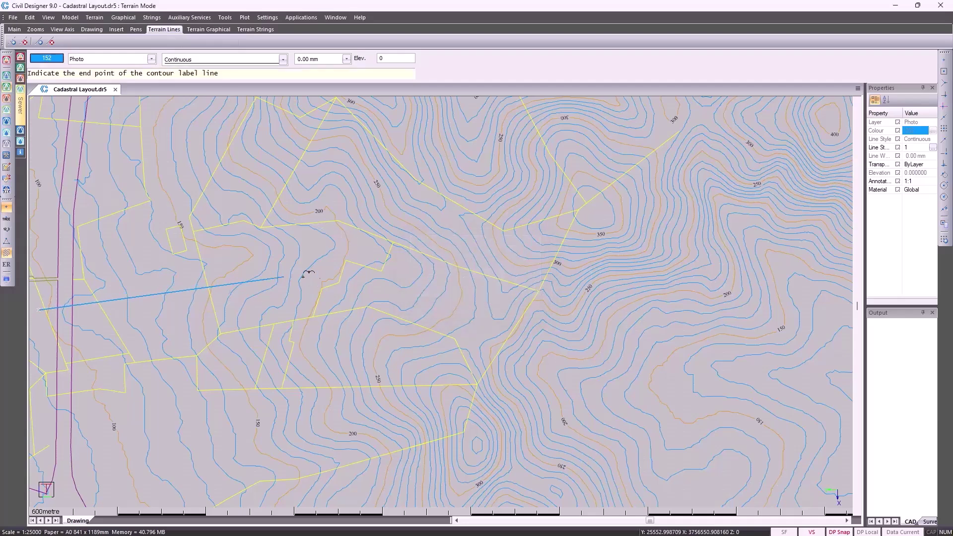
pyautogui.click(410, 283)
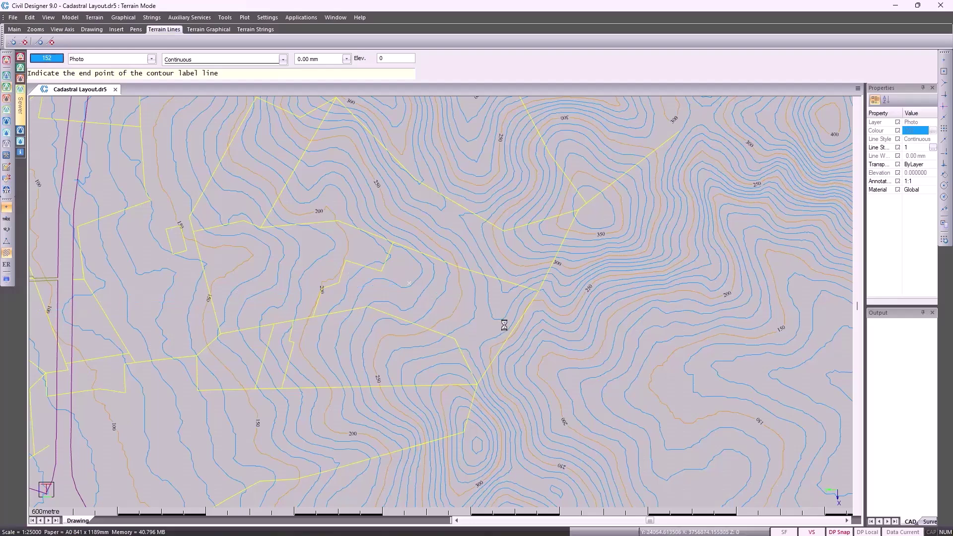
pyautogui.click(684, 394)
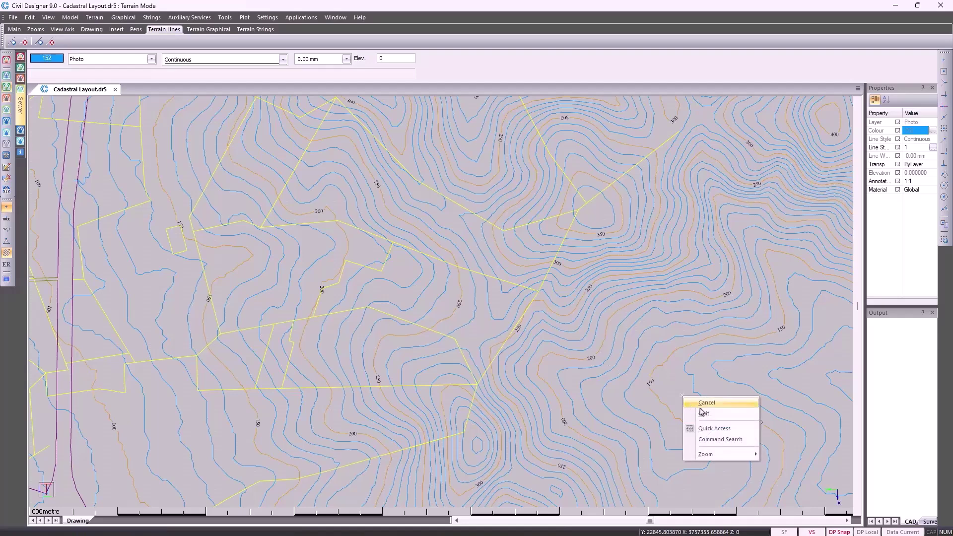
pyautogui.click(704, 414)
pyautogui.middleClick(655, 385)
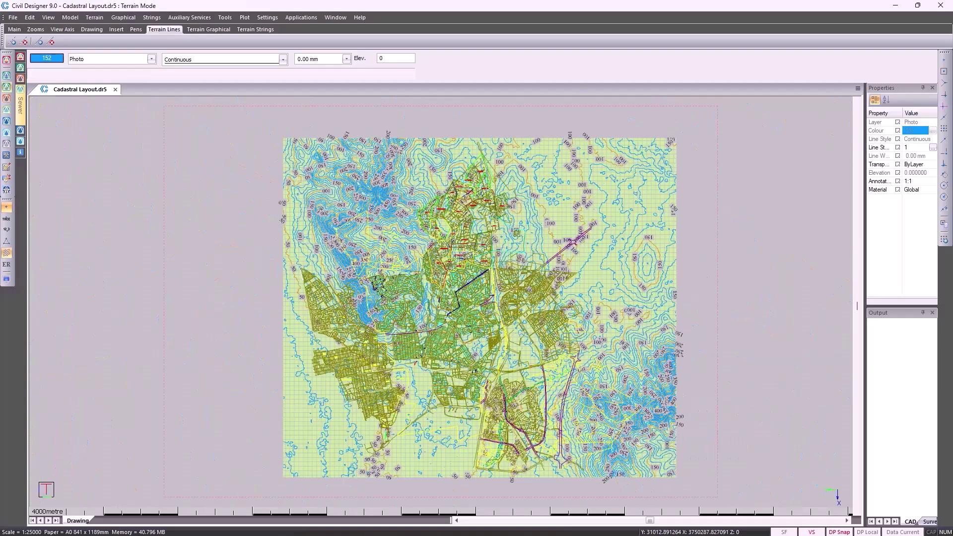